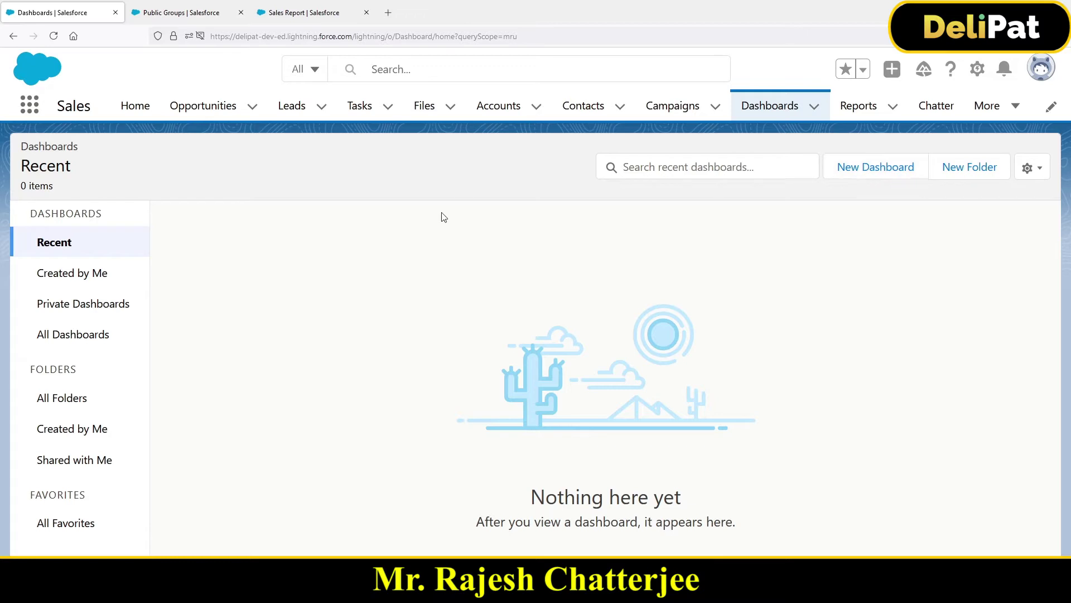
Start a new dashboard and name it Lightning Opp Dashboard.
{"action": "left_click", "coordinate": [849, 166]}
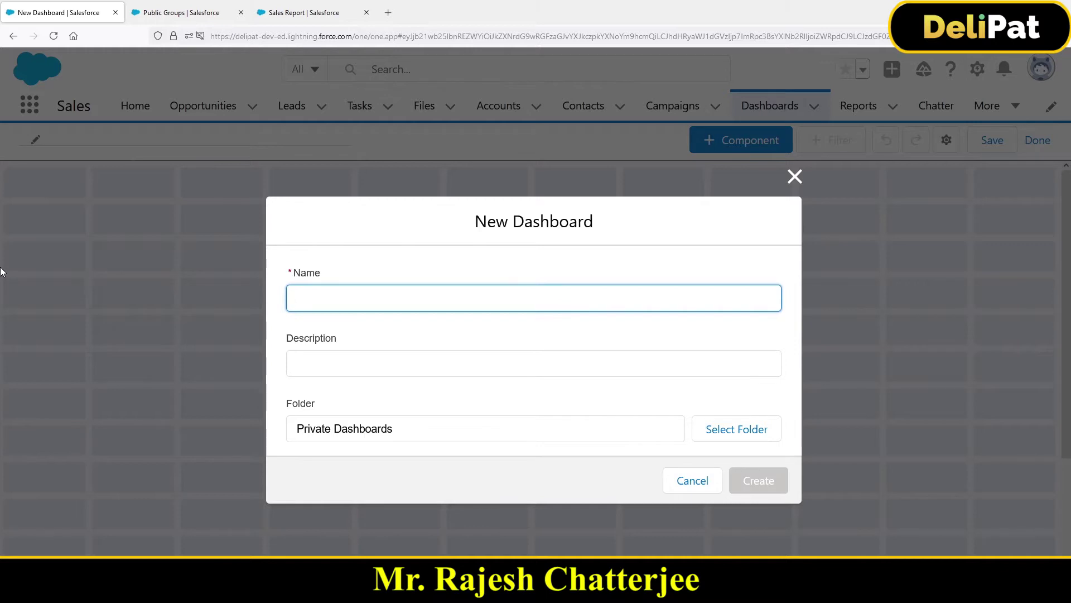
{"action": "type", "text": "Lightning "}
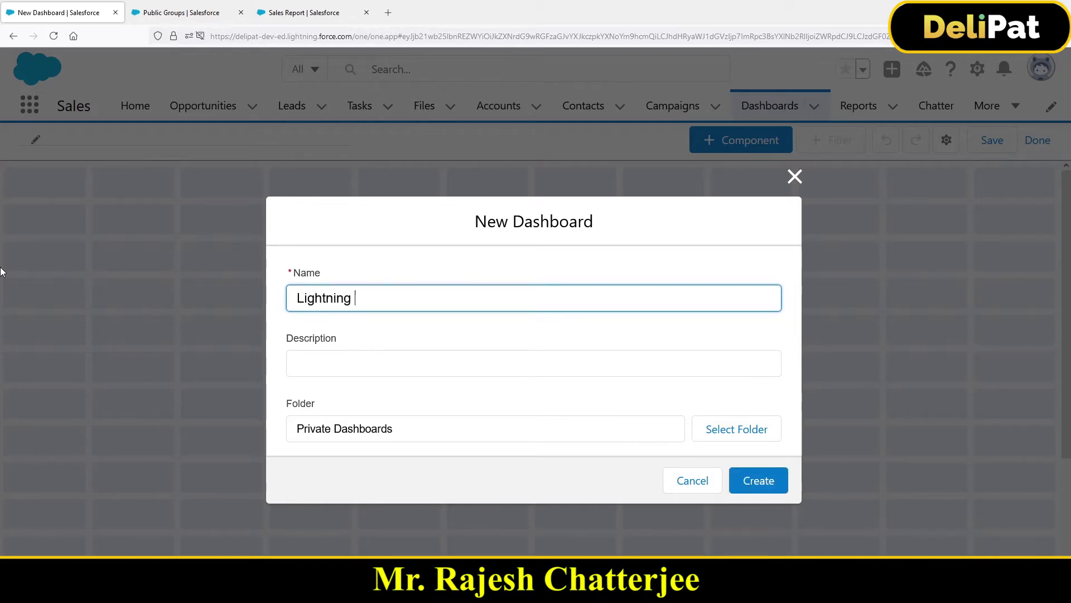
{"action": "type", "text": "Opp Dashboard"}
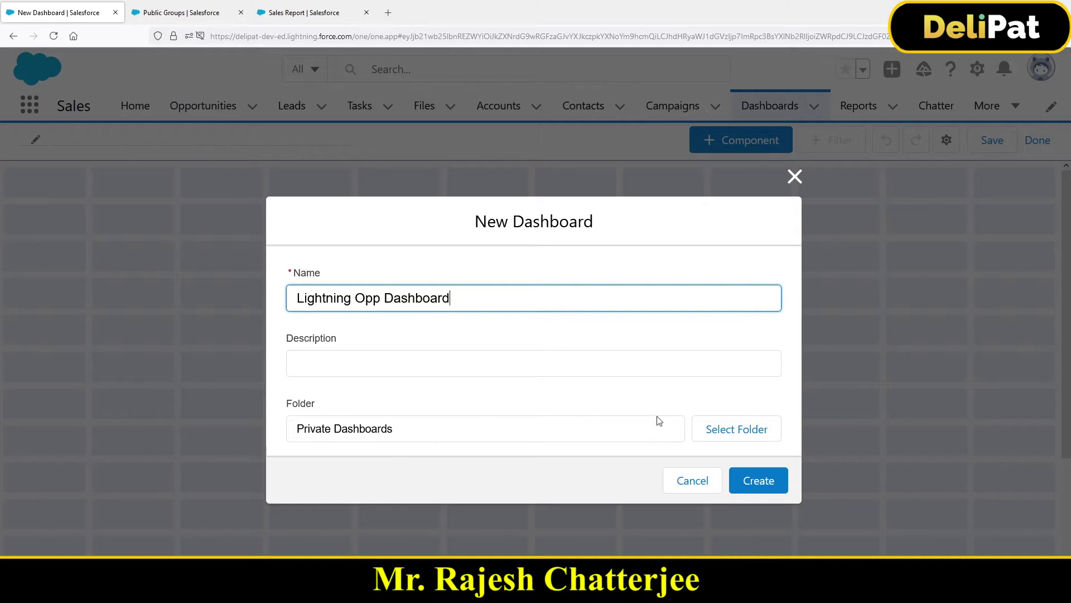
Create a new dashboard folder labelled OPP Dashboards with the unique name OPPDashboards while choosing the dashboard's folder.
{"action": "left_click", "coordinate": [722, 445]}
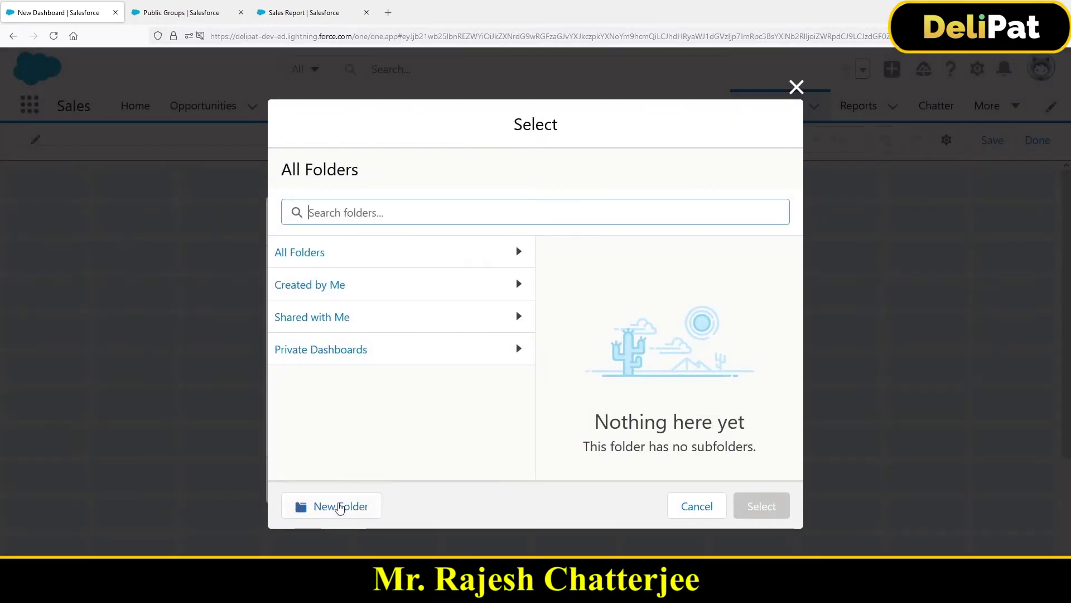
{"action": "left_click", "coordinate": [338, 506]}
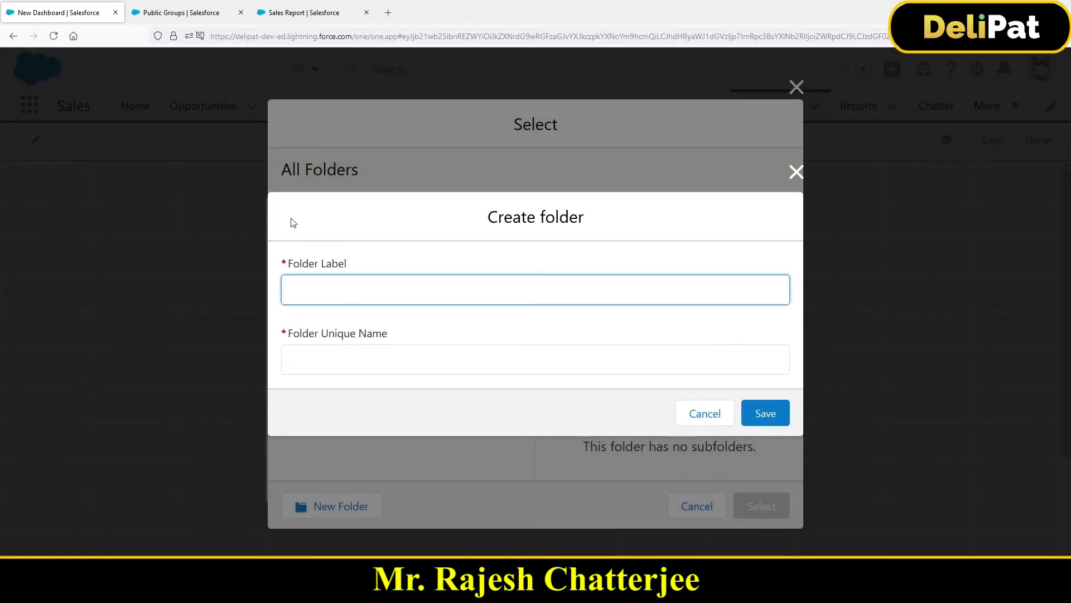
{"action": "type", "text": "OPP Dashboards"}
{"action": "left_click", "coordinate": [387, 362]}
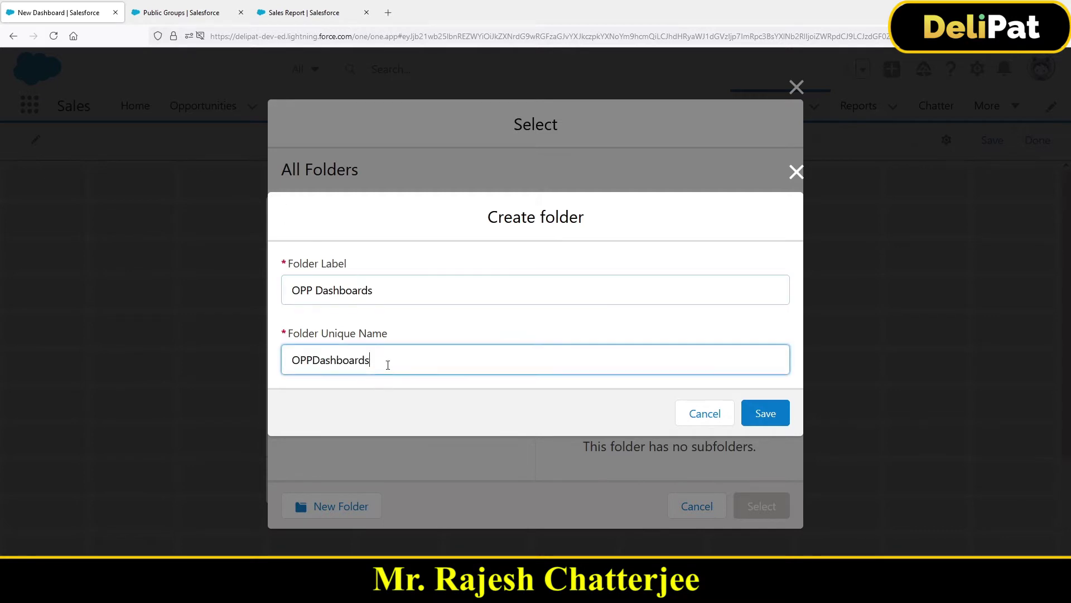
{"action": "left_click", "coordinate": [770, 413]}
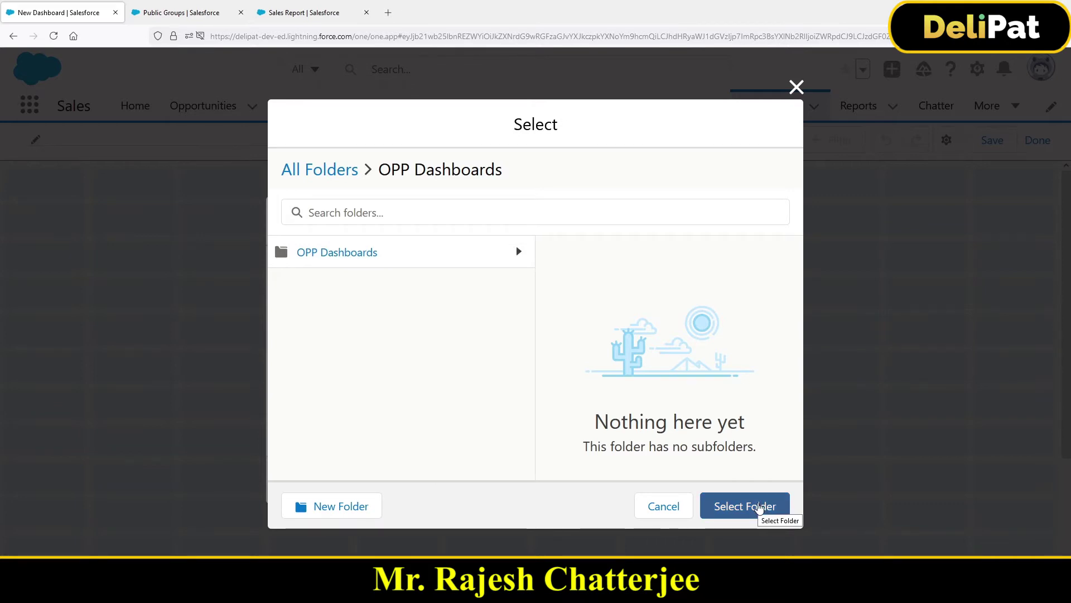
Assign the OPP Dashboards folder to the new dashboard and create the dashboard.
{"action": "left_click", "coordinate": [759, 507]}
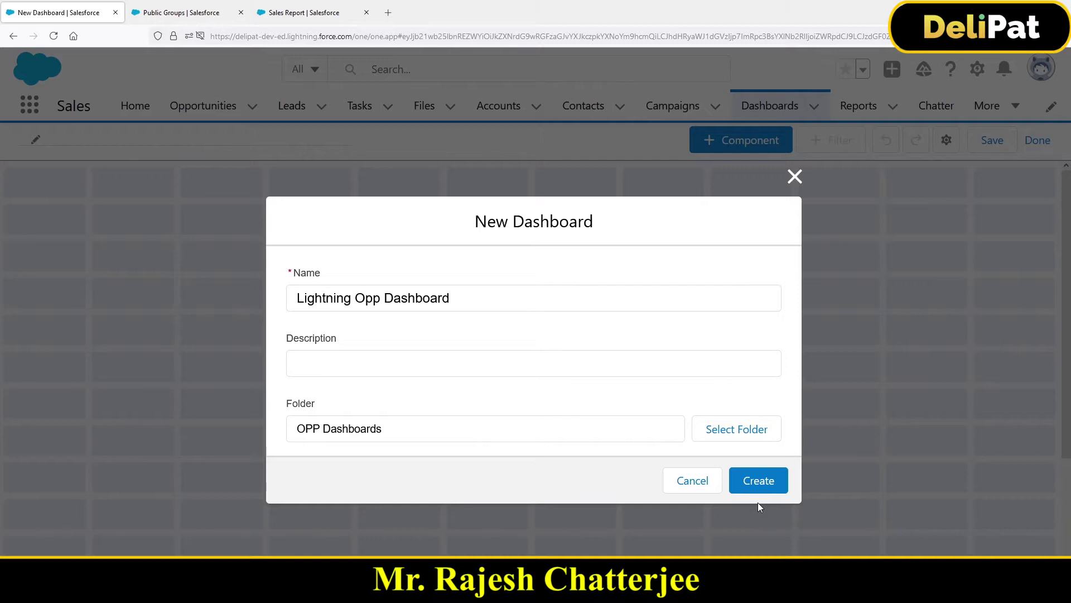
{"action": "left_click", "coordinate": [761, 491]}
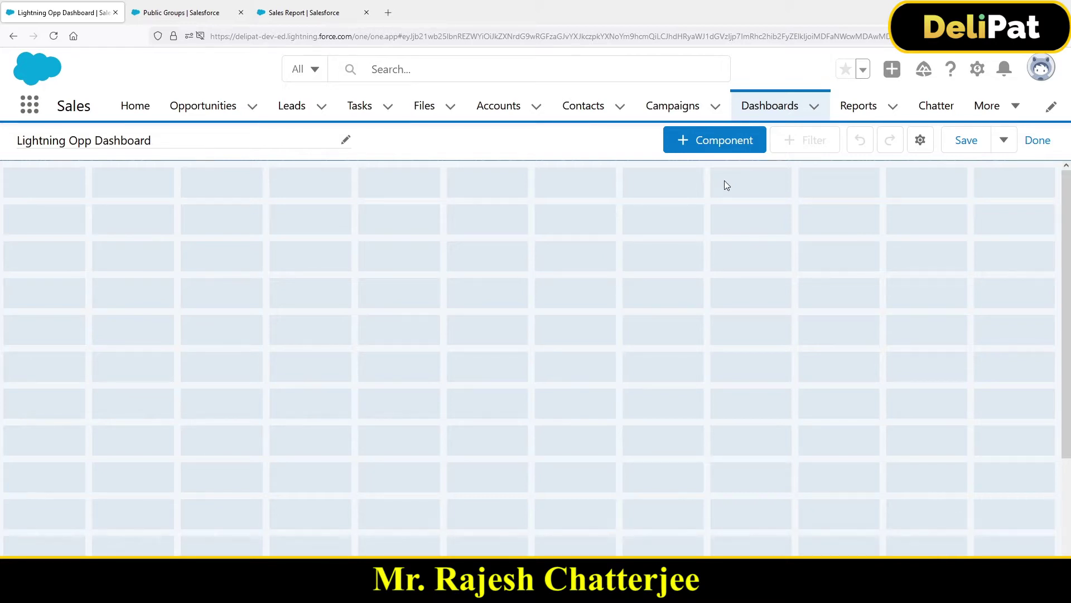
{"action": "left_click_drag", "start_coordinate": [40, 142], "coordinate": [145, 144]}
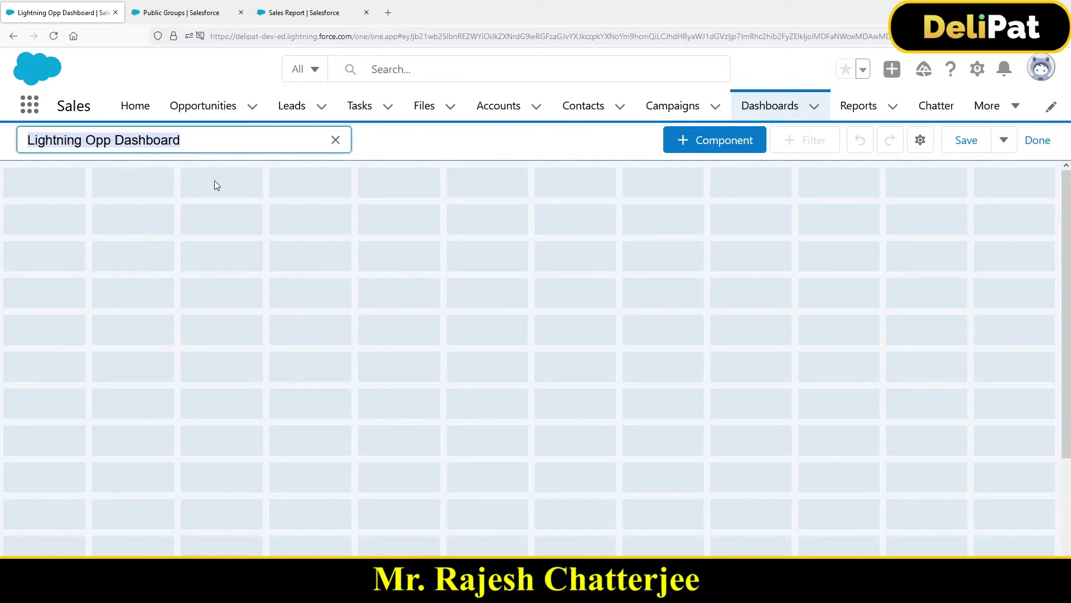
Switch to the Public Groups browser page, find Reports through the app launcher and open Opp Report.
{"action": "left_click", "coordinate": [165, 11]}
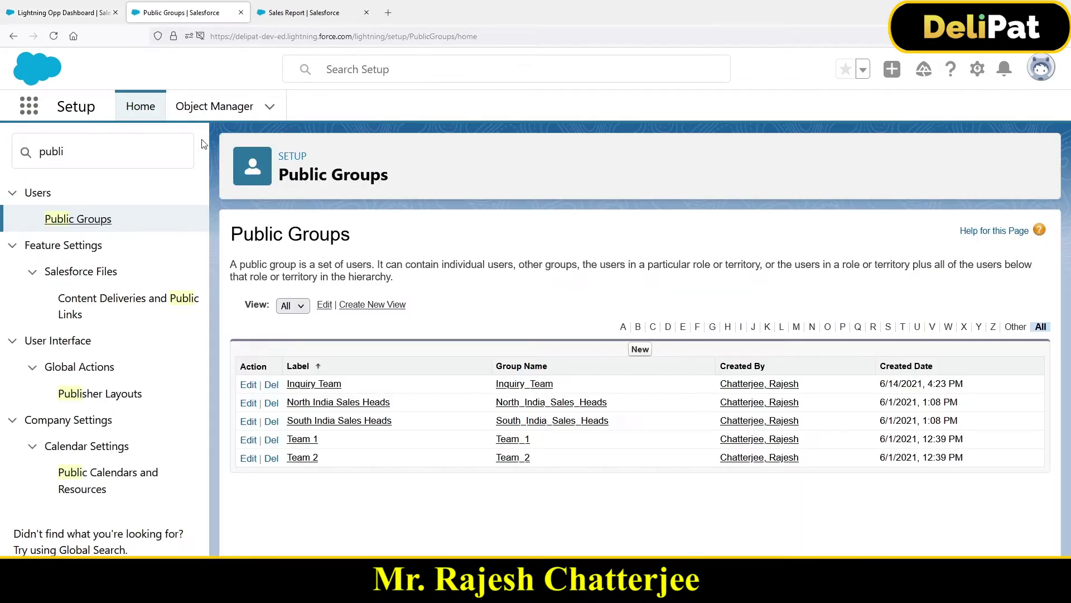
{"action": "left_click", "coordinate": [37, 112]}
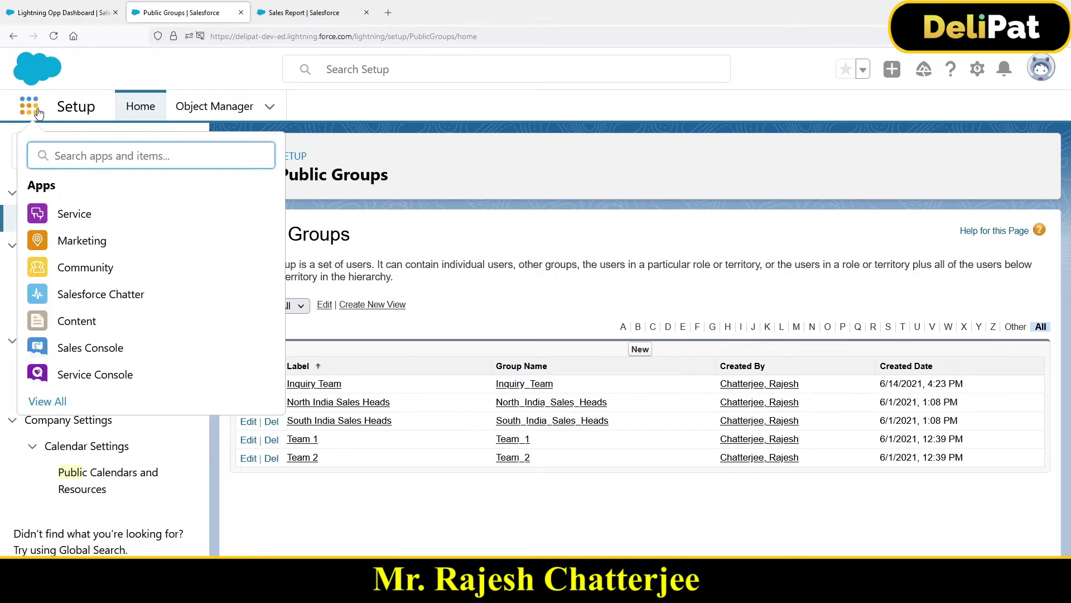
{"action": "type", "text": "repor"}
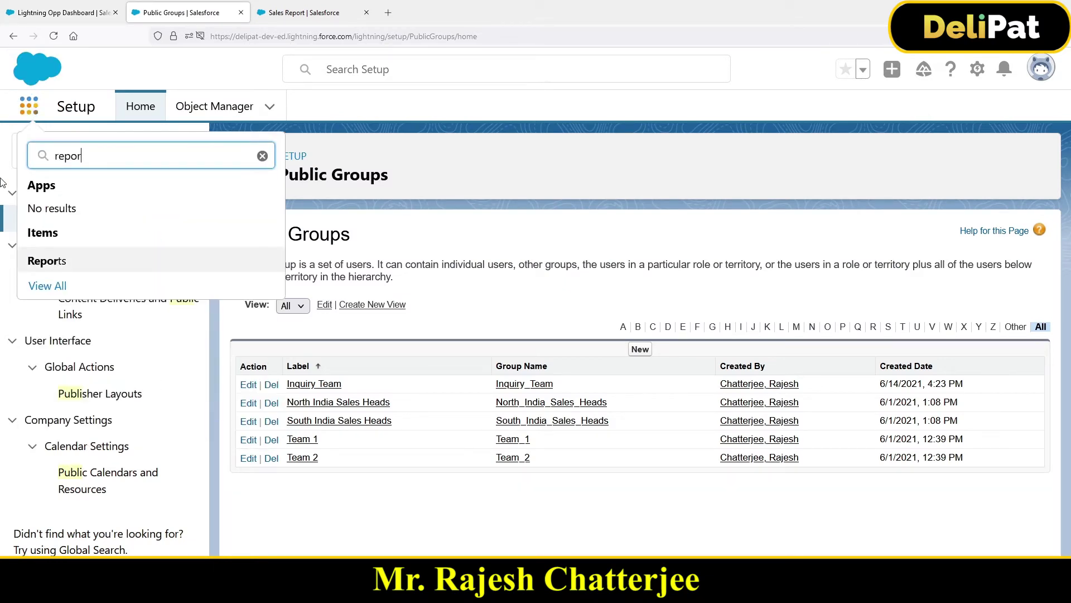
{"action": "left_click", "coordinate": [46, 262]}
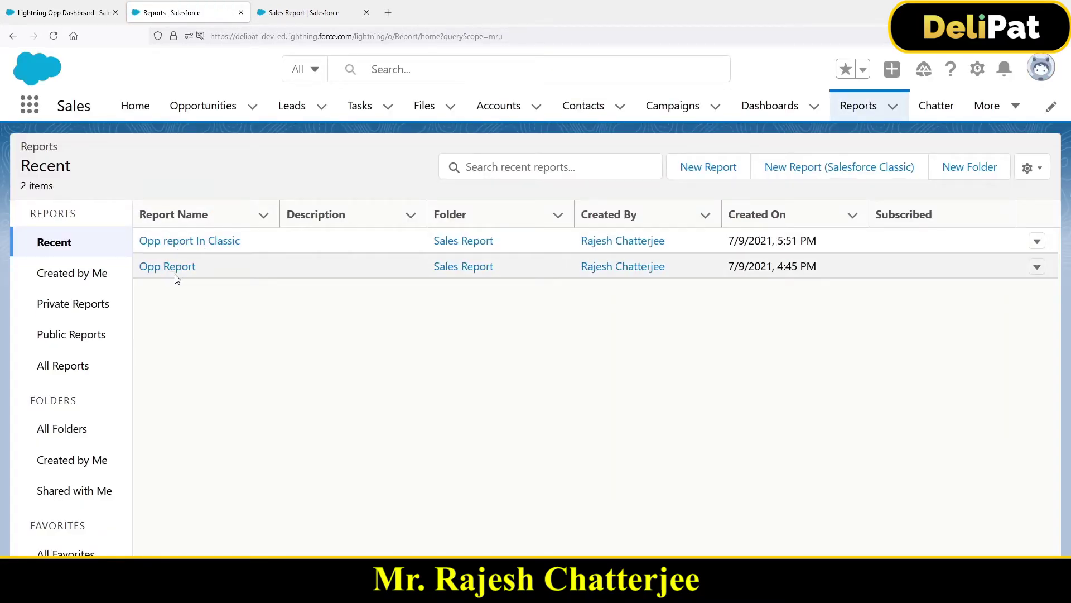
{"action": "left_click", "coordinate": [170, 267]}
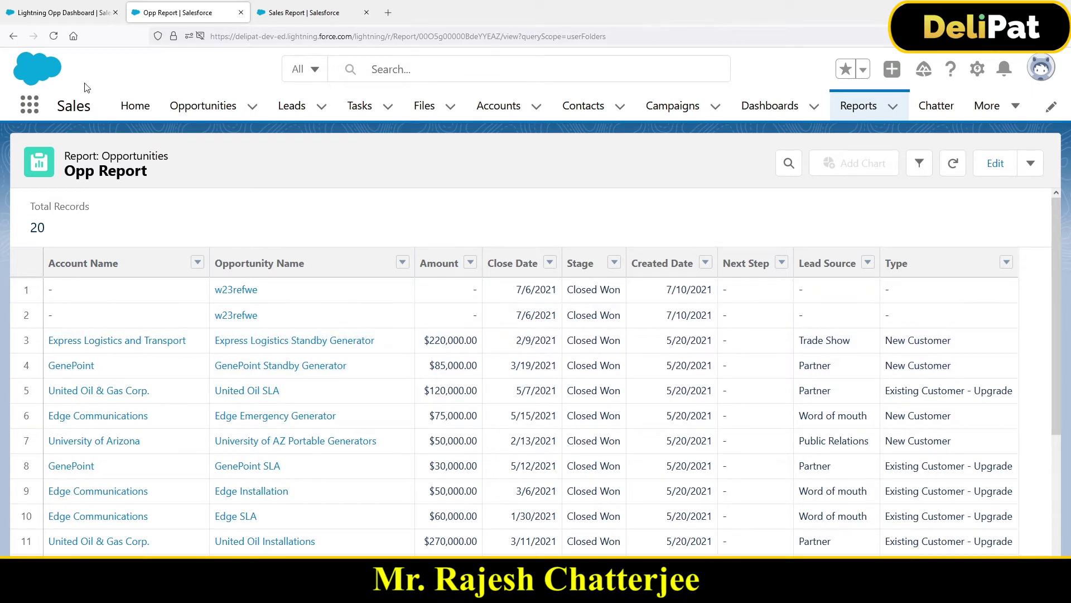
Try to add a component based on Opp Report to Lightning Opp Dashboard and examine its Display As options.
{"action": "left_click", "coordinate": [77, 17]}
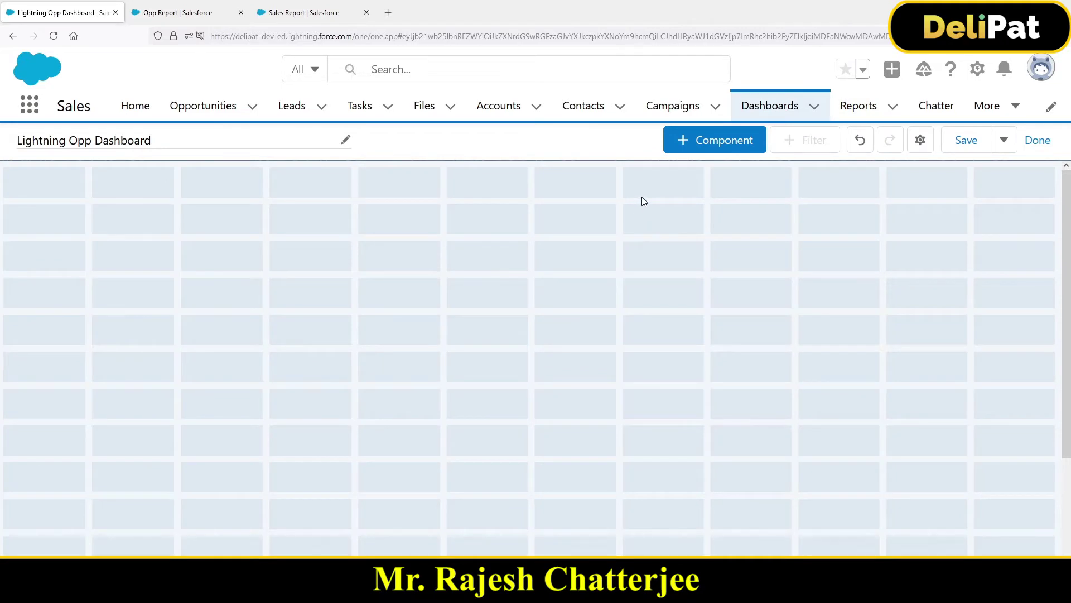
{"action": "left_click", "coordinate": [693, 146]}
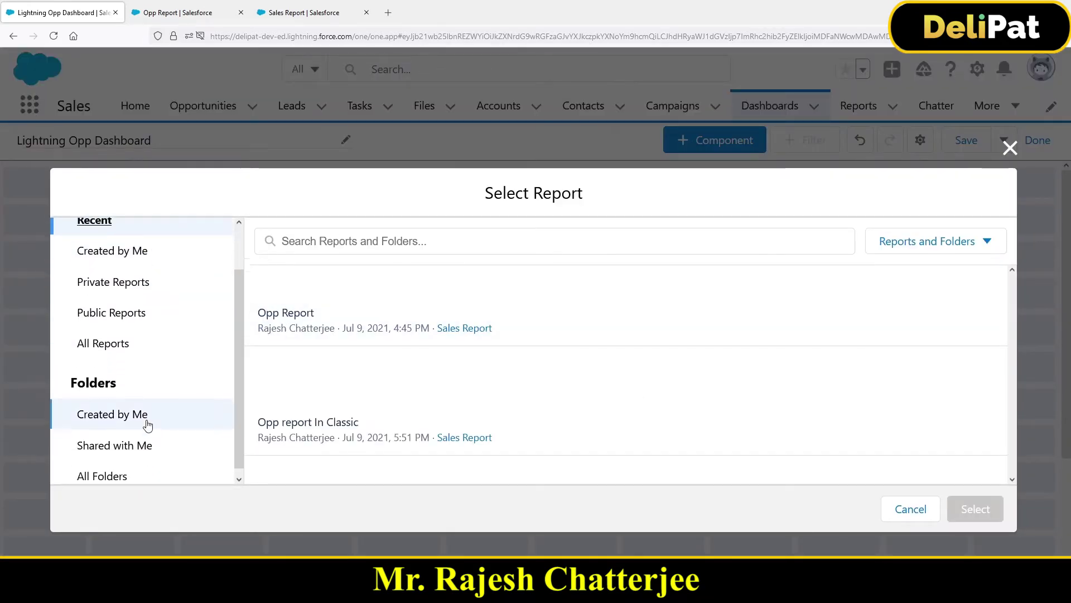
{"action": "scroll", "coordinate": [148, 425], "scroll_direction": "down", "scroll_amount": 1}
{"action": "scroll", "coordinate": [148, 426], "scroll_direction": "up", "scroll_amount": 1}
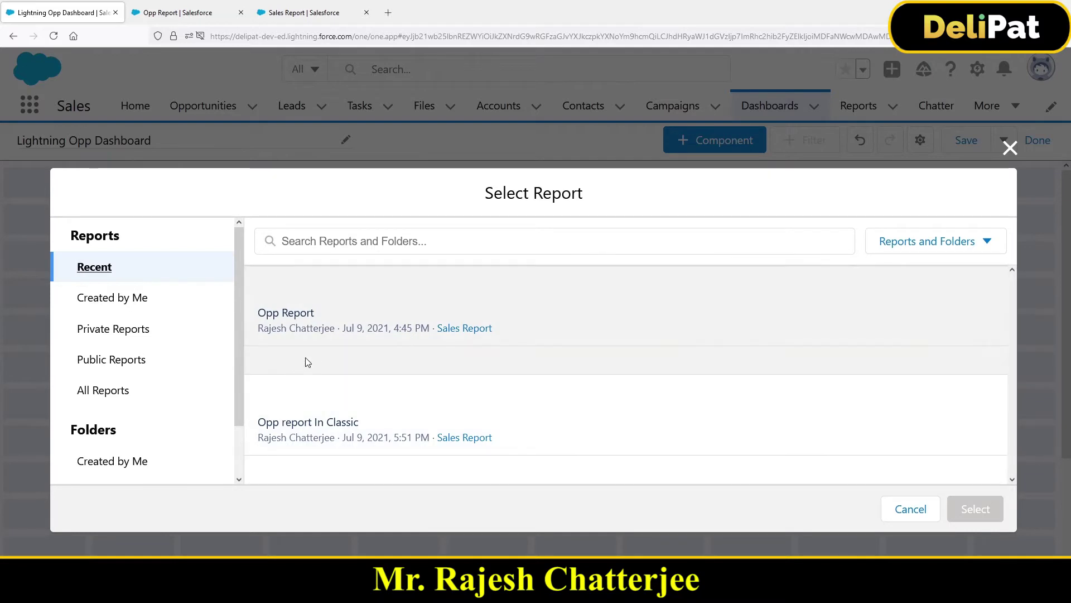
{"action": "left_click", "coordinate": [336, 326]}
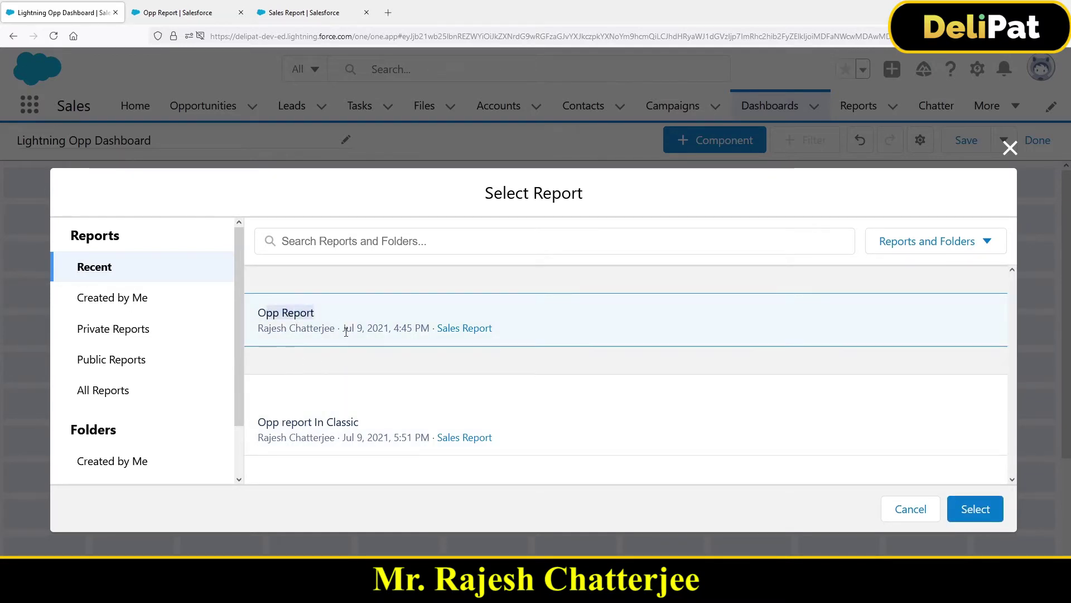
{"action": "double_click", "coordinate": [282, 313]}
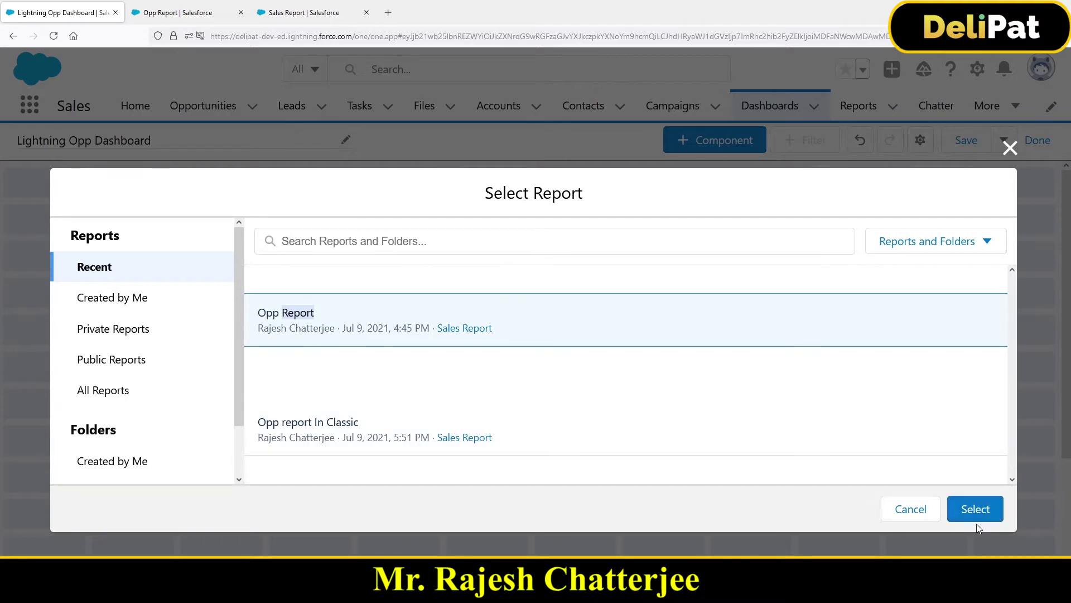
{"action": "left_click", "coordinate": [977, 524]}
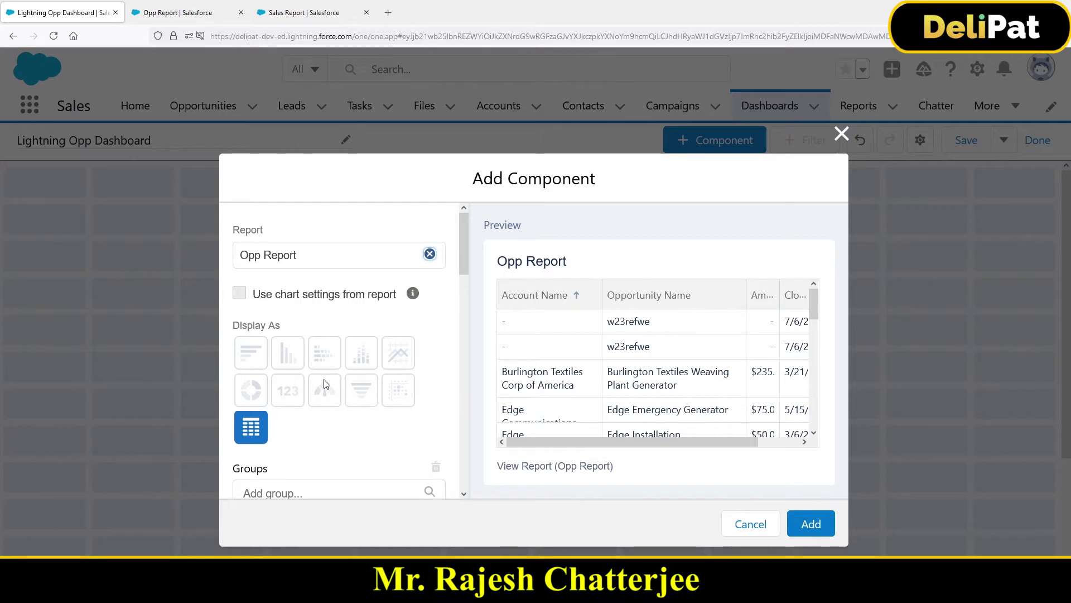
{"action": "left_click_drag", "start_coordinate": [233, 326], "coordinate": [274, 329]}
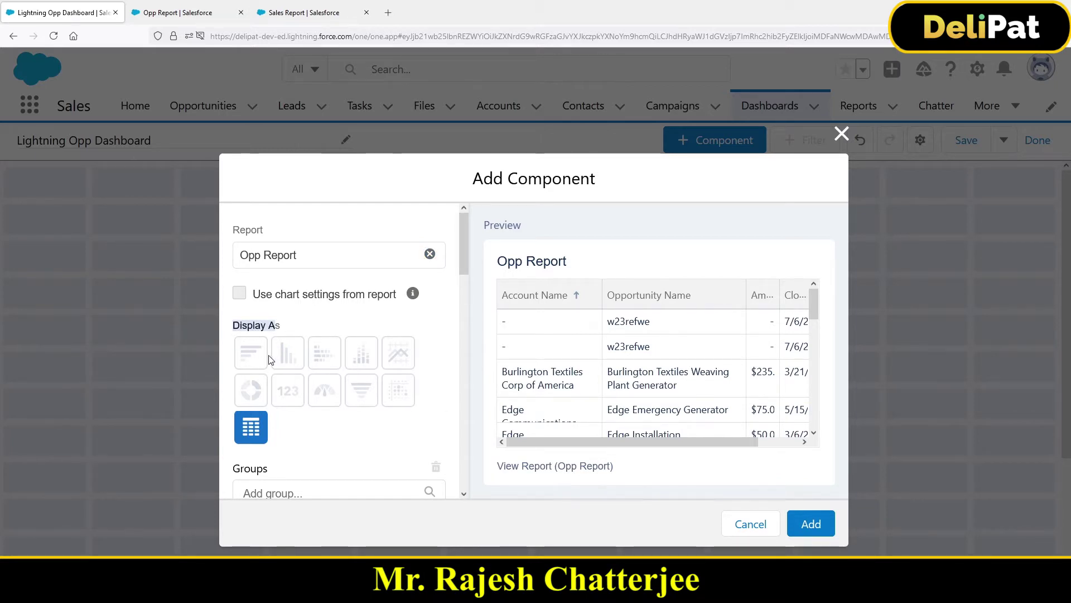
{"action": "scroll", "coordinate": [279, 371], "scroll_direction": "down", "scroll_amount": 2}
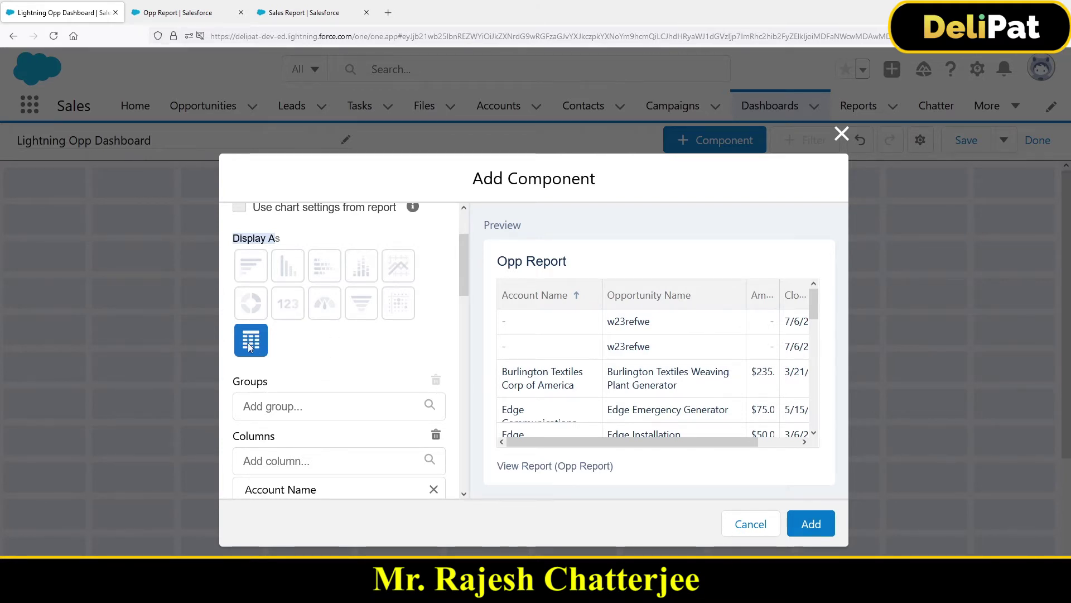
{"action": "scroll", "coordinate": [246, 342], "scroll_direction": "up", "scroll_amount": 3}
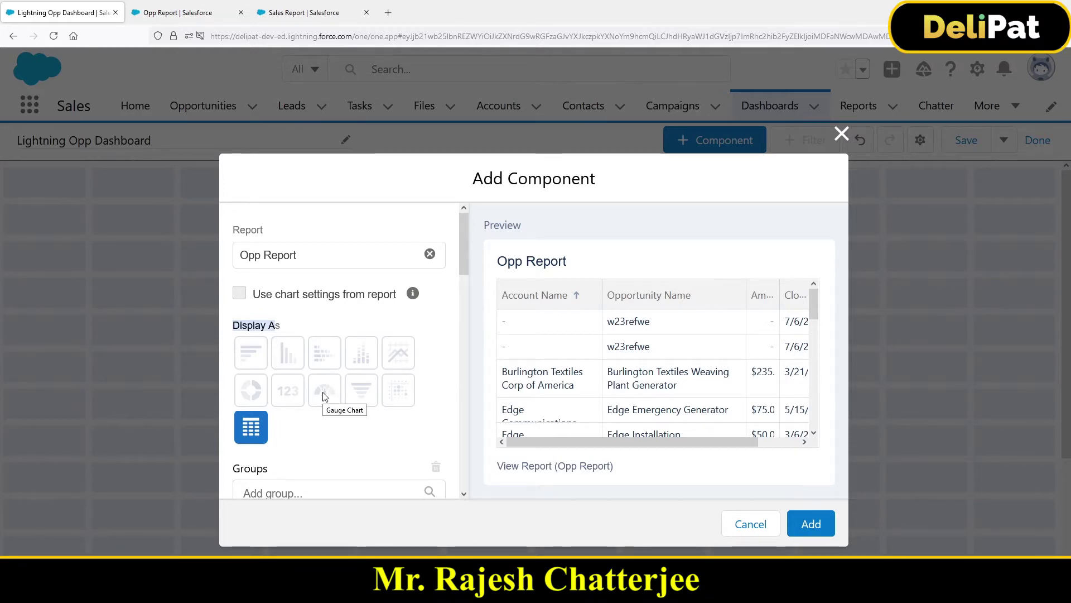
Edit Opp Report to group its rows by Stage and save the report.
{"action": "left_click", "coordinate": [171, 14]}
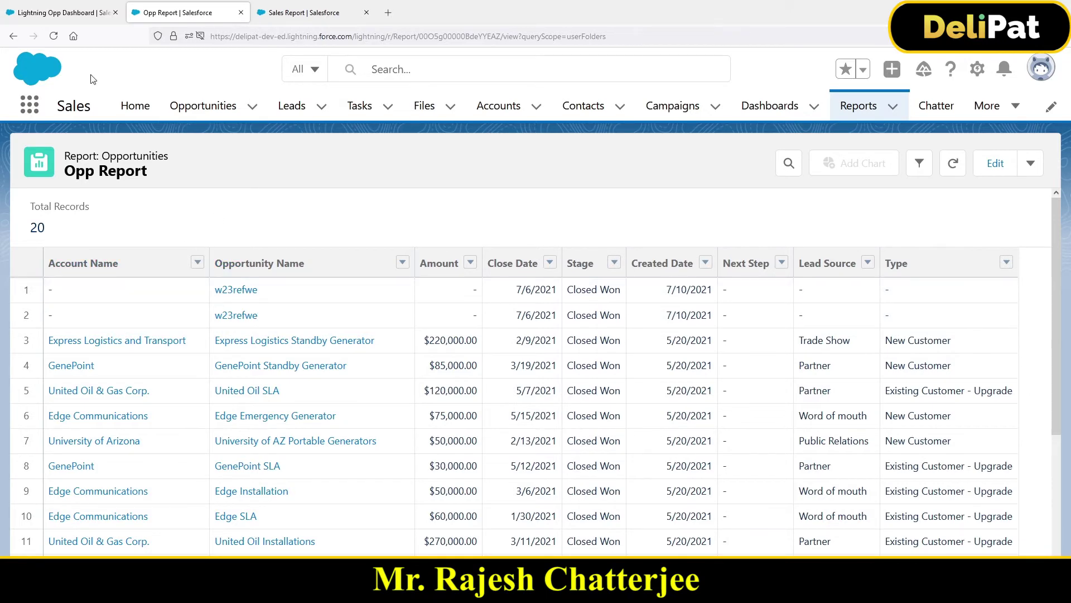
{"action": "left_click", "coordinate": [999, 162]}
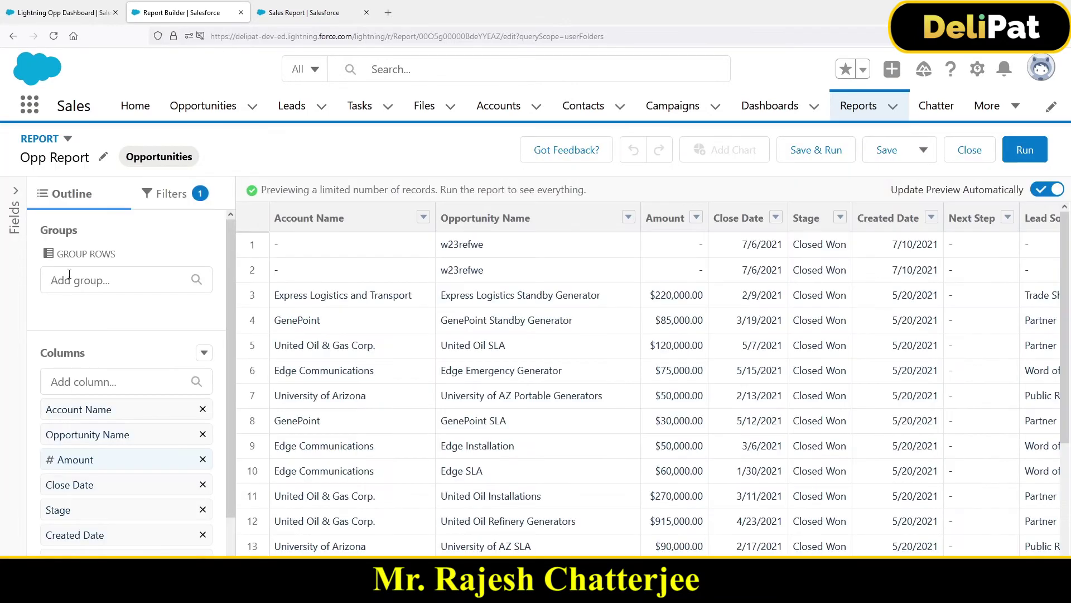
{"action": "left_click", "coordinate": [82, 281]}
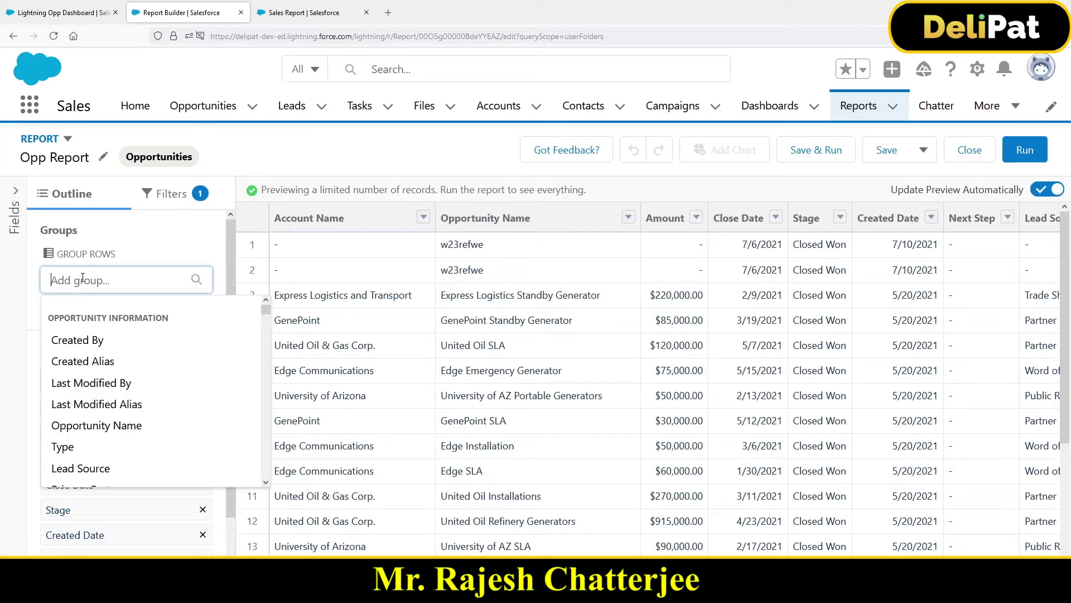
{"action": "type", "text": "stage"}
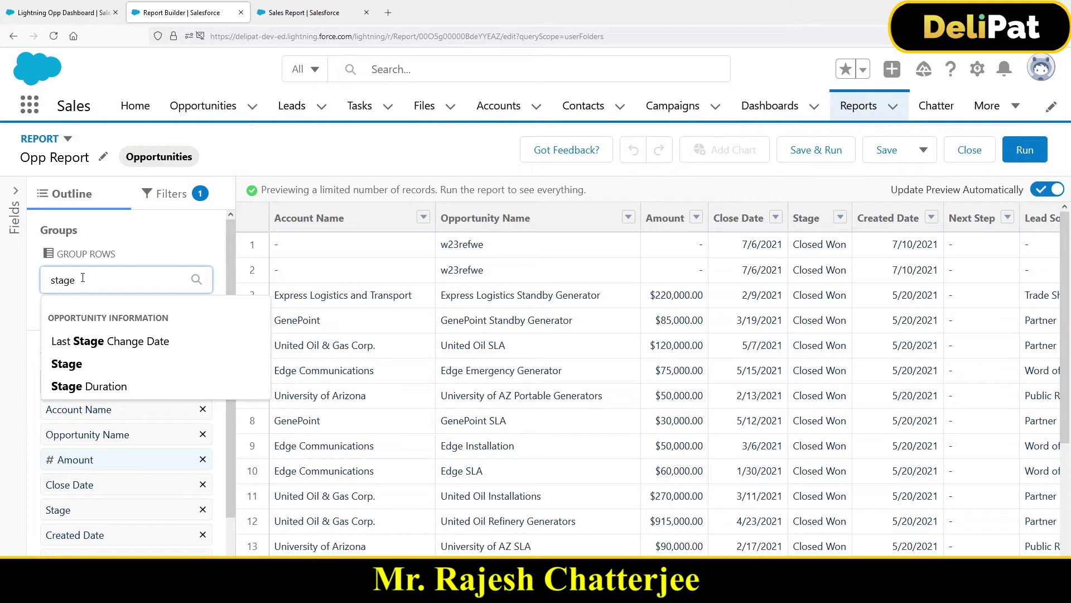
{"action": "left_click", "coordinate": [85, 365]}
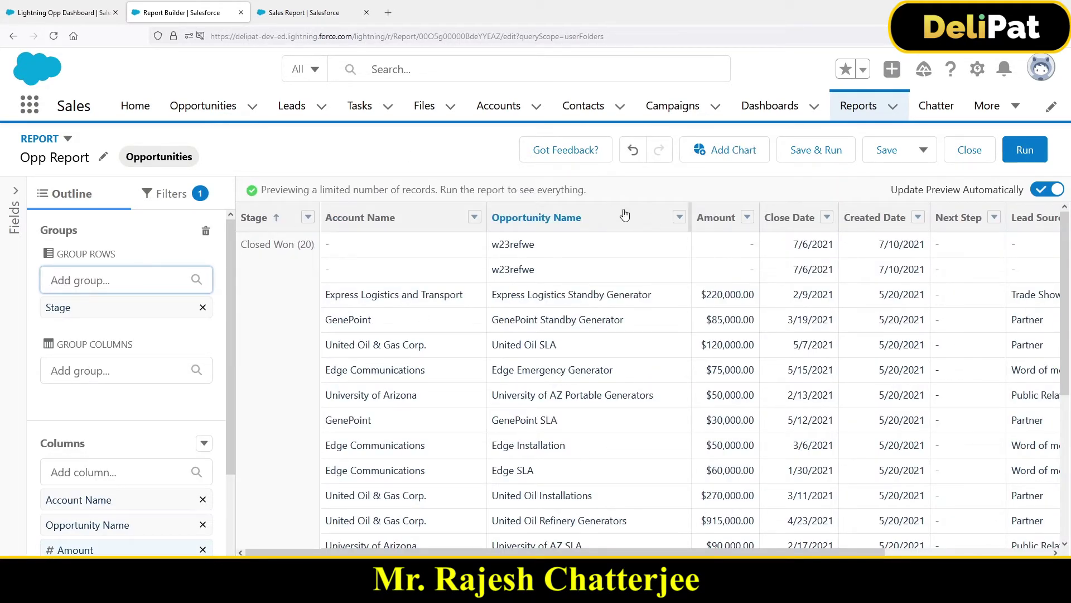
{"action": "left_click", "coordinate": [893, 157]}
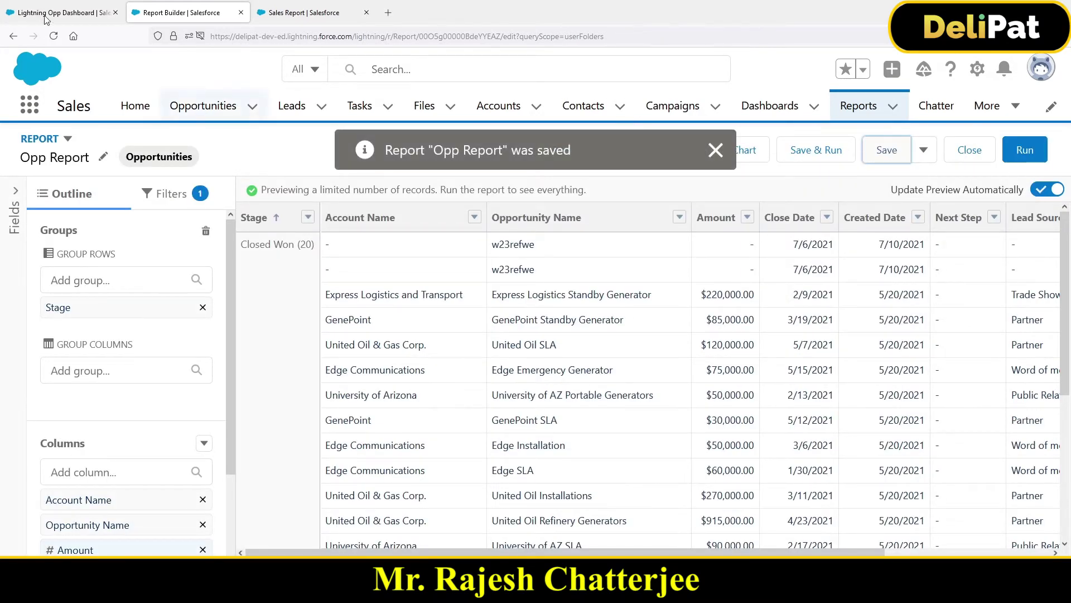
Reload Lightning Opp Dashboard and choose Opp Report as the source report for a new component.
{"action": "left_click", "coordinate": [10, 10]}
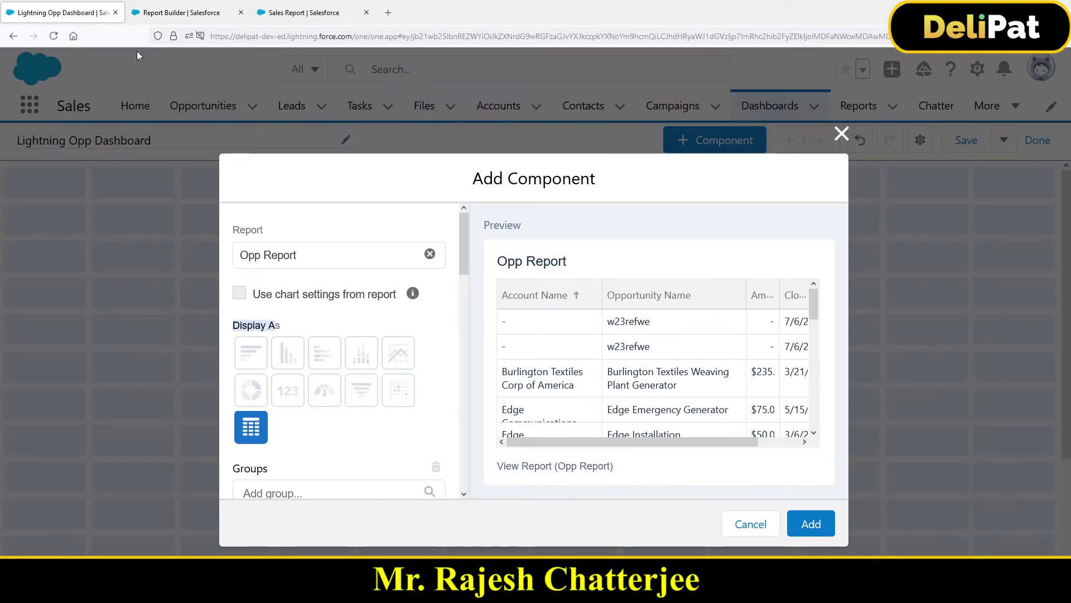
{"action": "left_click", "coordinate": [54, 36]}
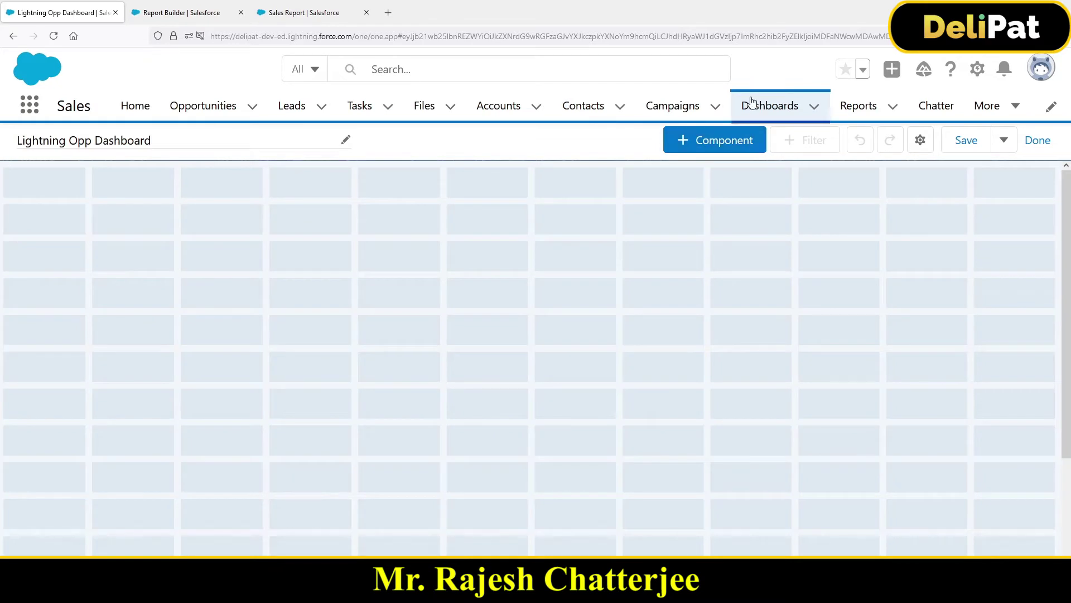
{"action": "left_click", "coordinate": [696, 144]}
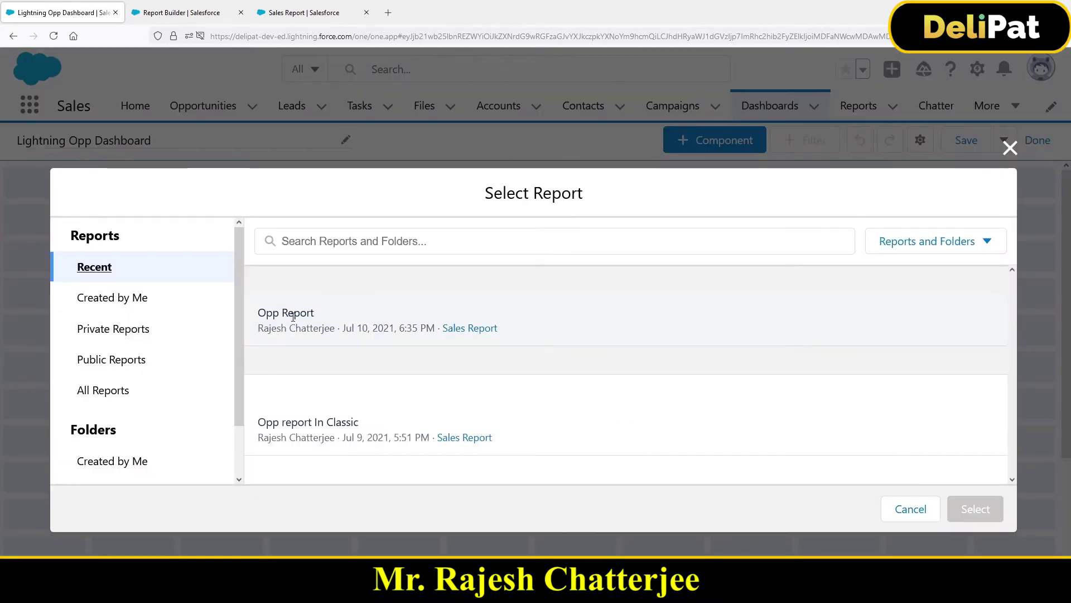
{"action": "left_click", "coordinate": [294, 317]}
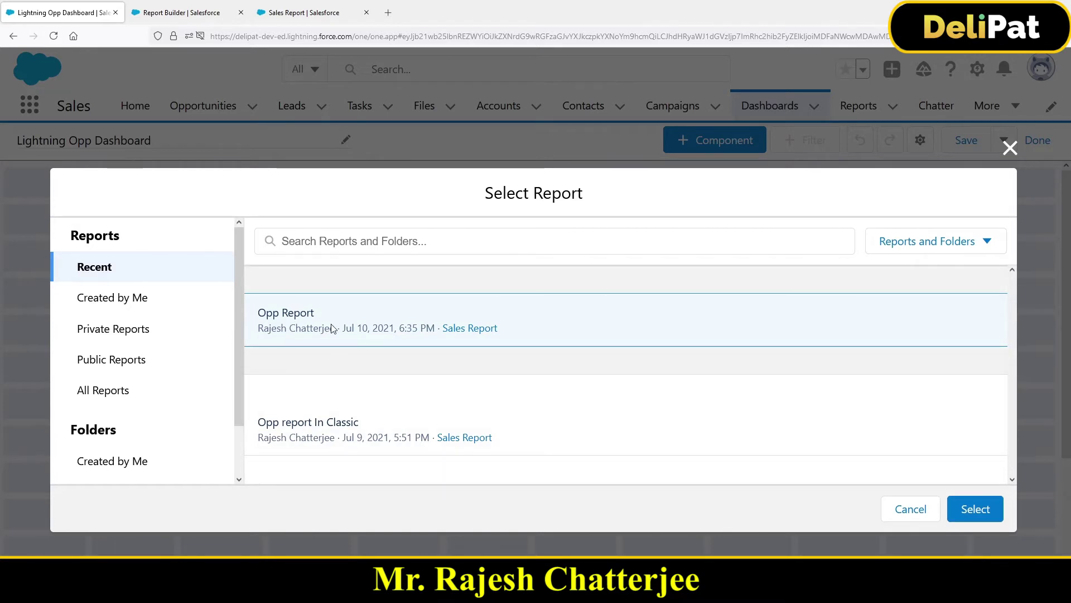
{"action": "left_click", "coordinate": [976, 509]}
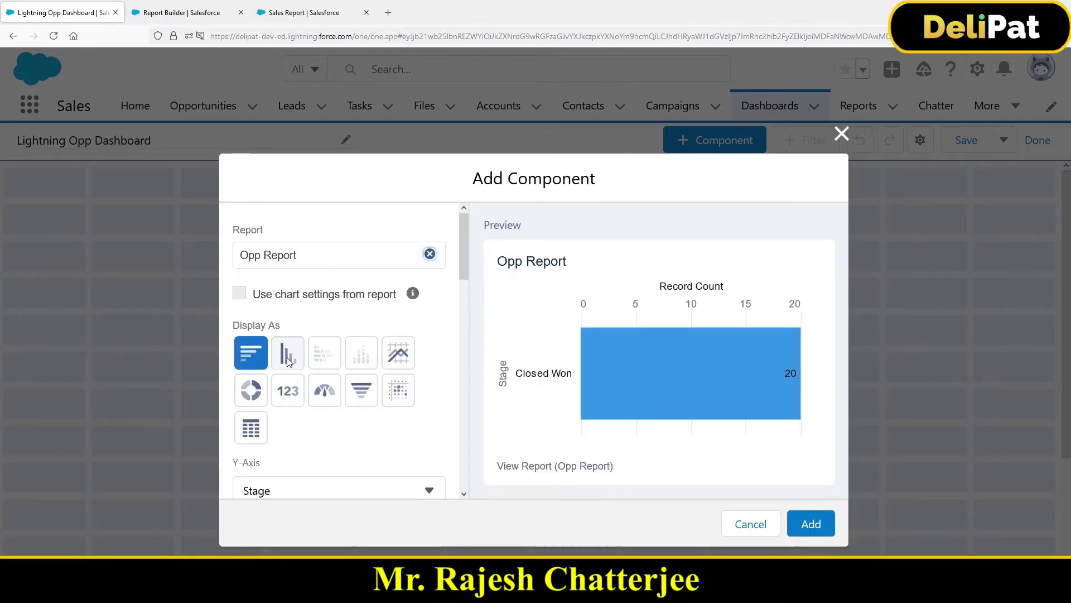
Preview Opp Report as a vertical bar, line, donut, metric, gauge and funnel chart and as a Lightning Table.
{"action": "left_click", "coordinate": [287, 356]}
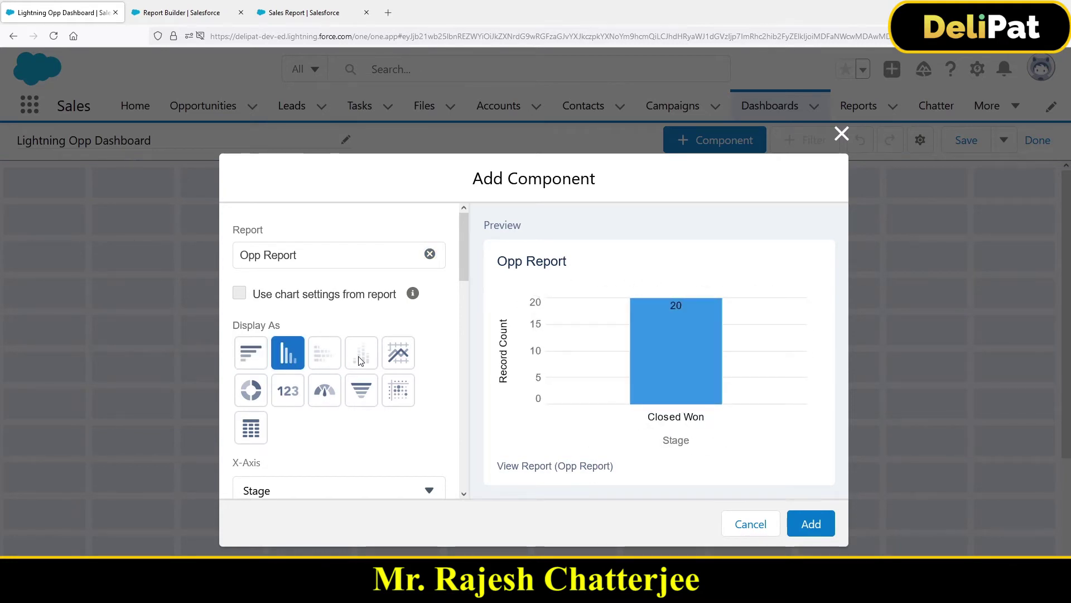
{"action": "left_click", "coordinate": [397, 351]}
{"action": "left_click", "coordinate": [250, 391]}
{"action": "left_click", "coordinate": [287, 390]}
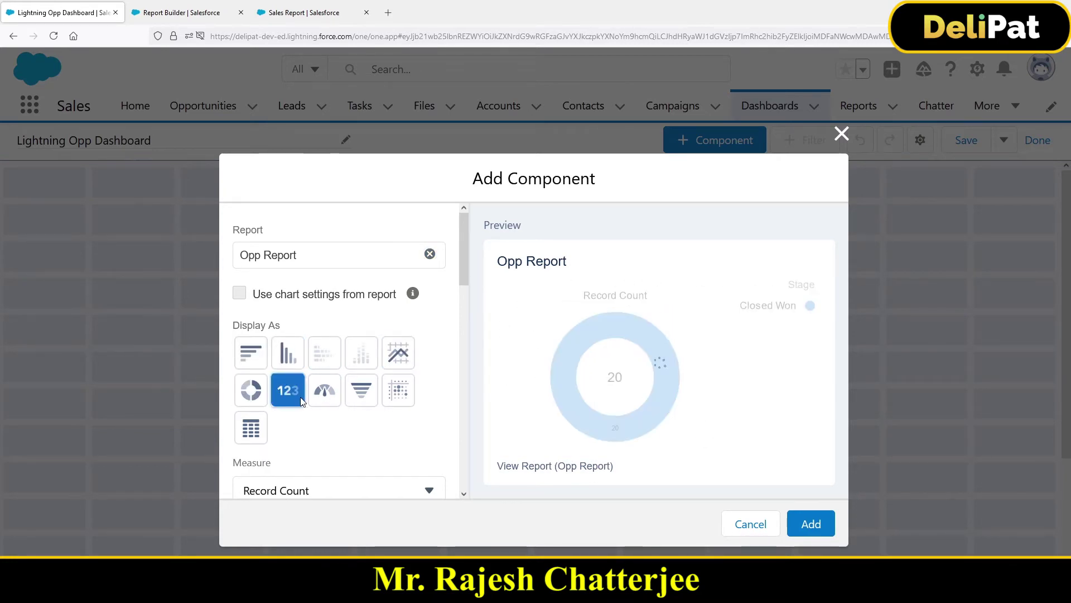
{"action": "left_click", "coordinate": [324, 390]}
{"action": "left_click", "coordinate": [361, 391]}
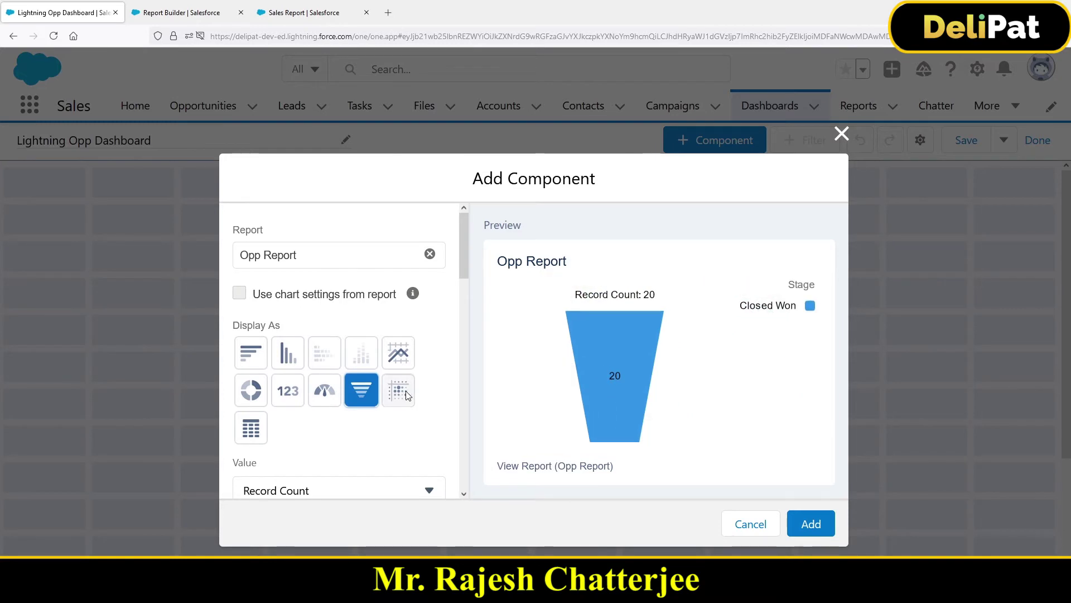
{"action": "left_click", "coordinate": [251, 390]}
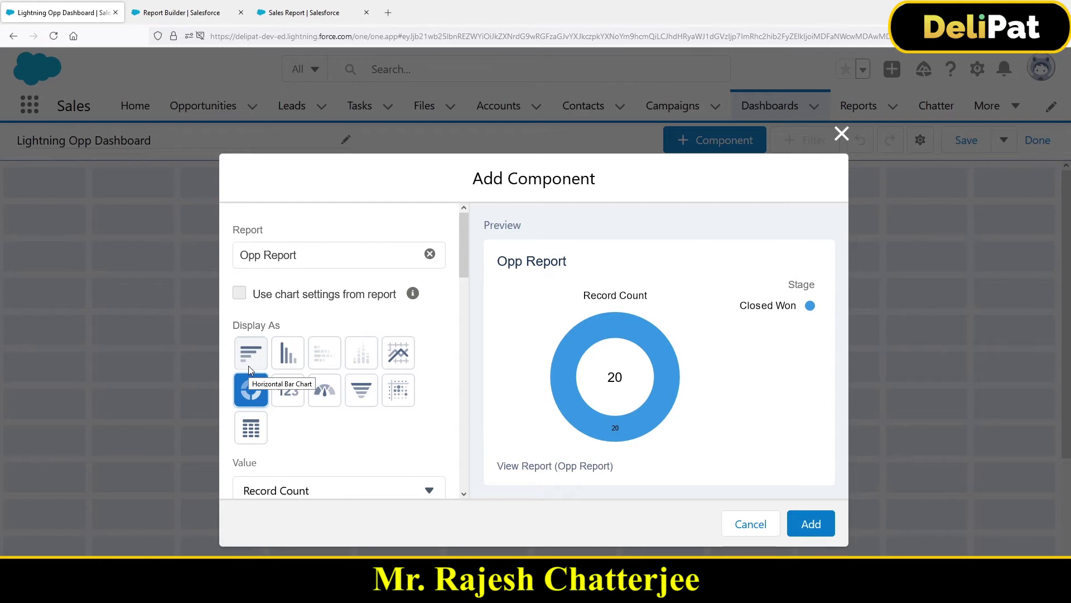
{"action": "left_click", "coordinate": [251, 428]}
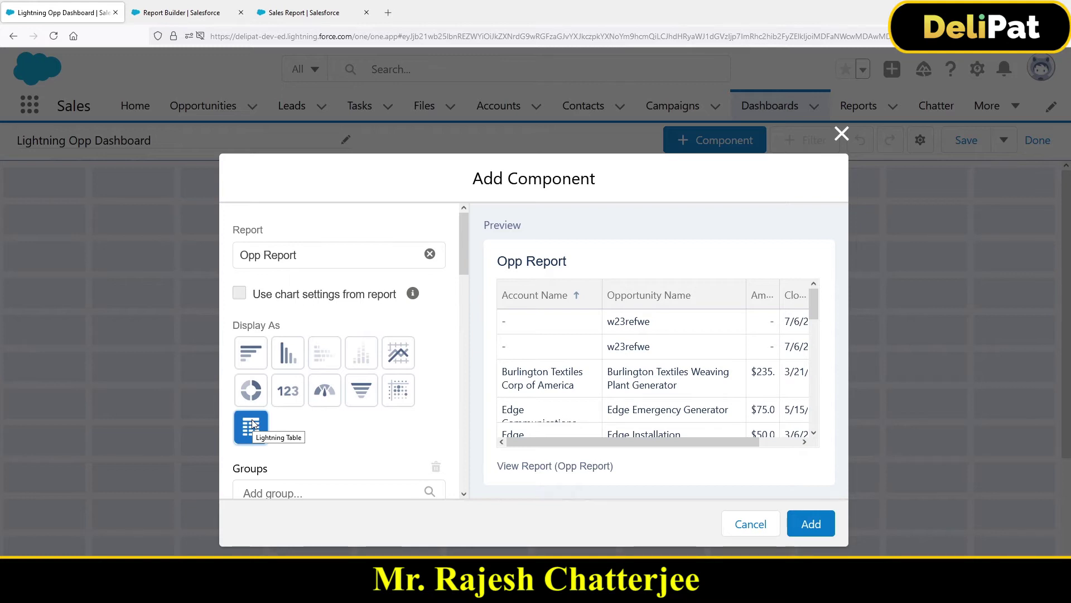
Display Opp Report as a horizontal bar chart and add the component to the dashboard.
{"action": "left_click", "coordinate": [289, 360]}
{"action": "left_click", "coordinate": [251, 360]}
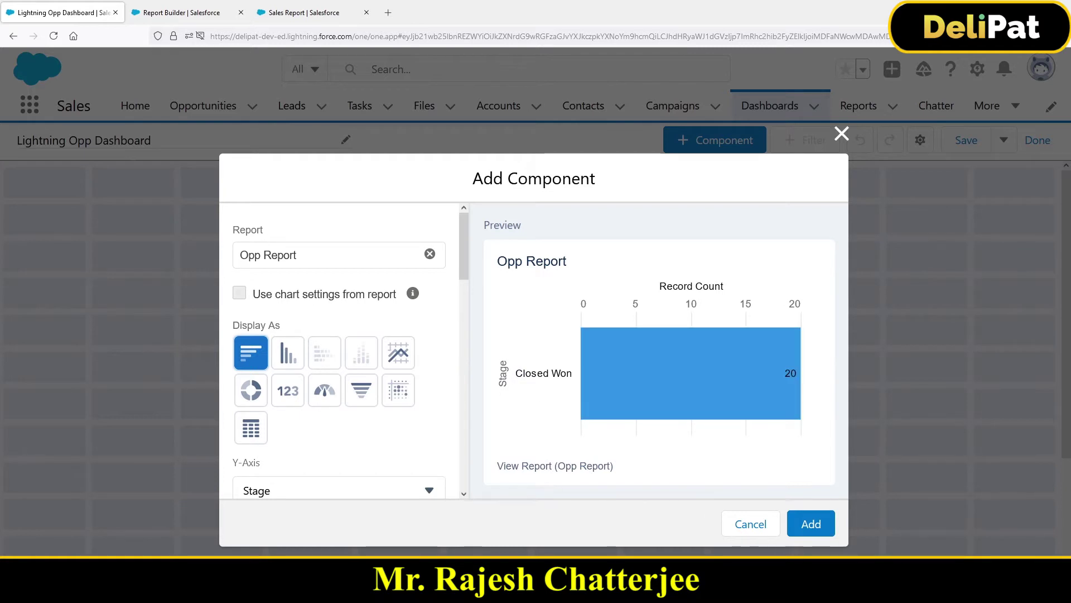
{"action": "left_click", "coordinate": [818, 526]}
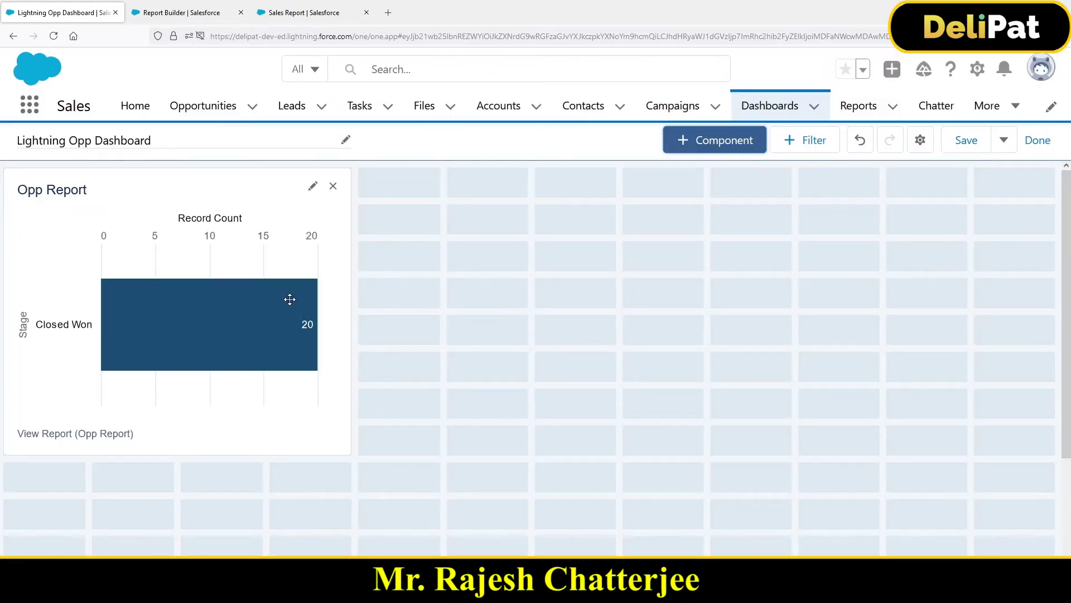
{"action": "mouse_move", "coordinate": [260, 320]}
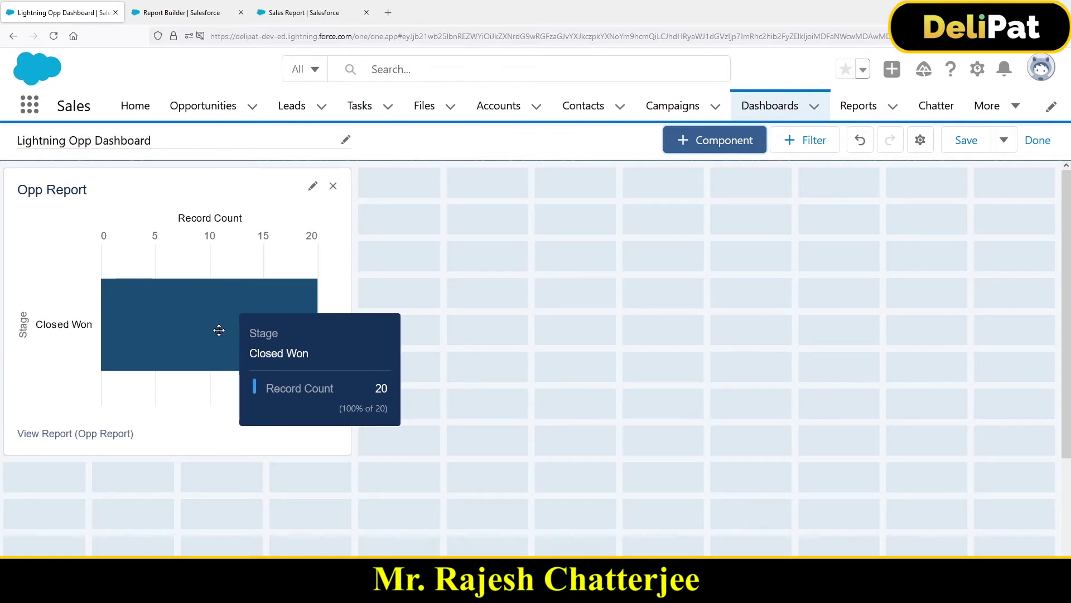
Try to add another dashboard component using Opp report In Classic as its source report.
{"action": "left_click", "coordinate": [702, 144]}
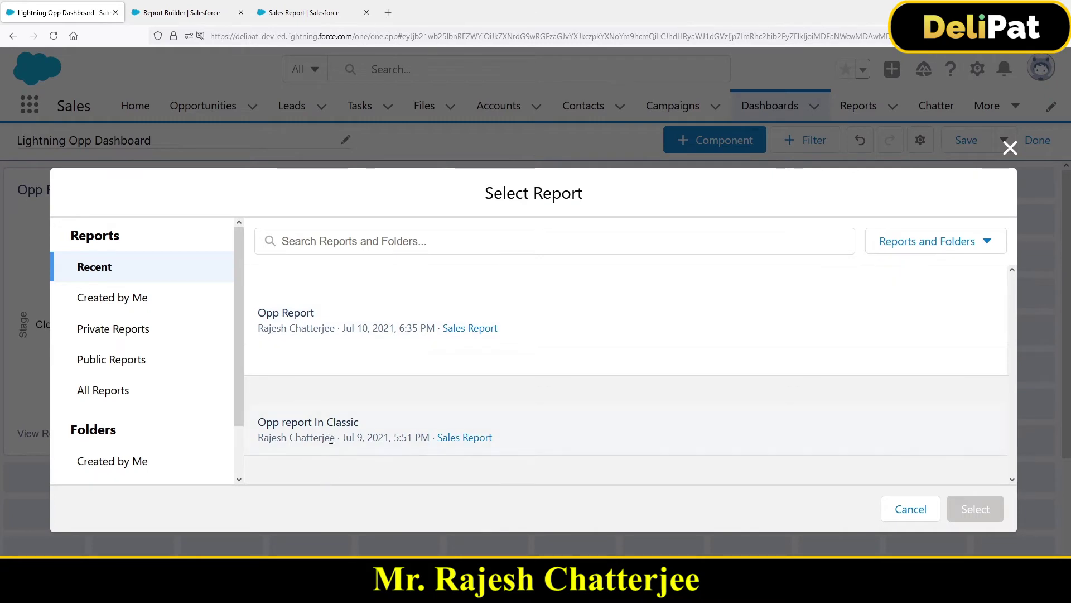
{"action": "left_click", "coordinate": [274, 422]}
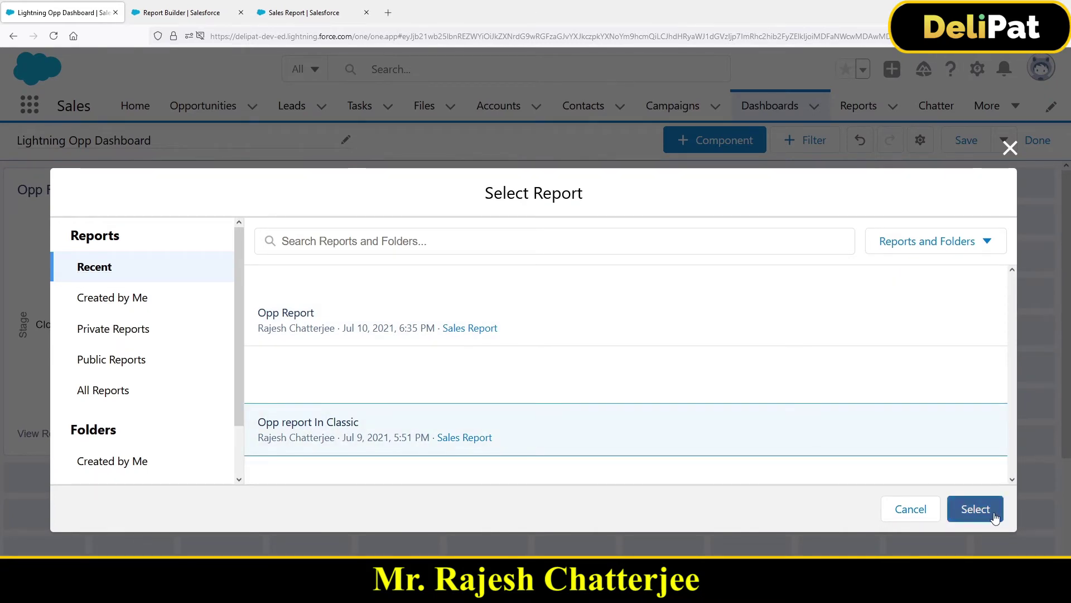
{"action": "left_click", "coordinate": [975, 509]}
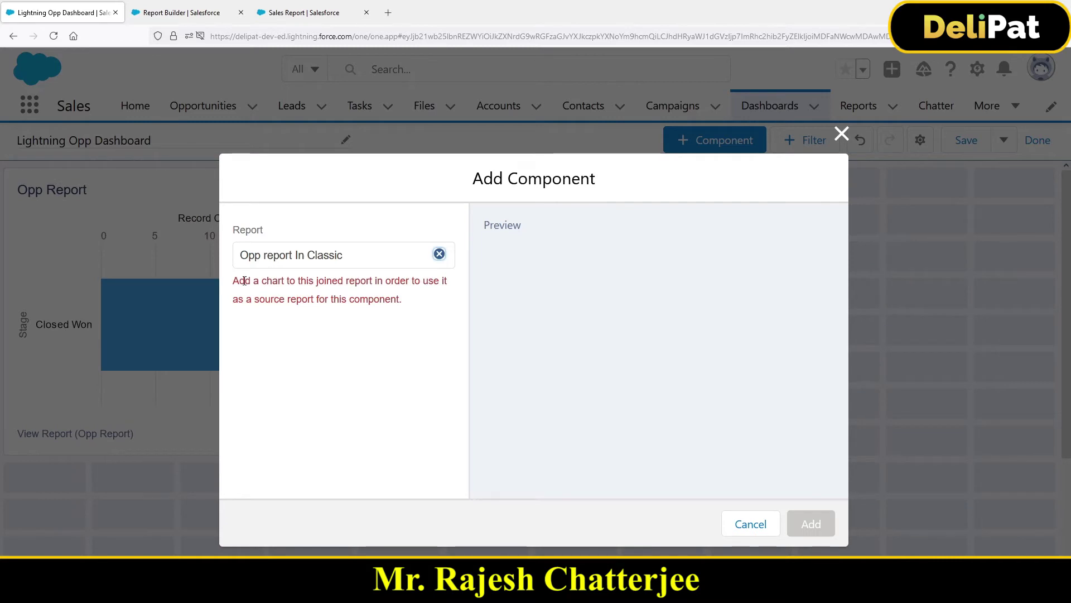
Read the message shown for the Opp report In Classic source and cancel adding the component.
{"action": "left_click_drag", "start_coordinate": [245, 281], "coordinate": [438, 283]}
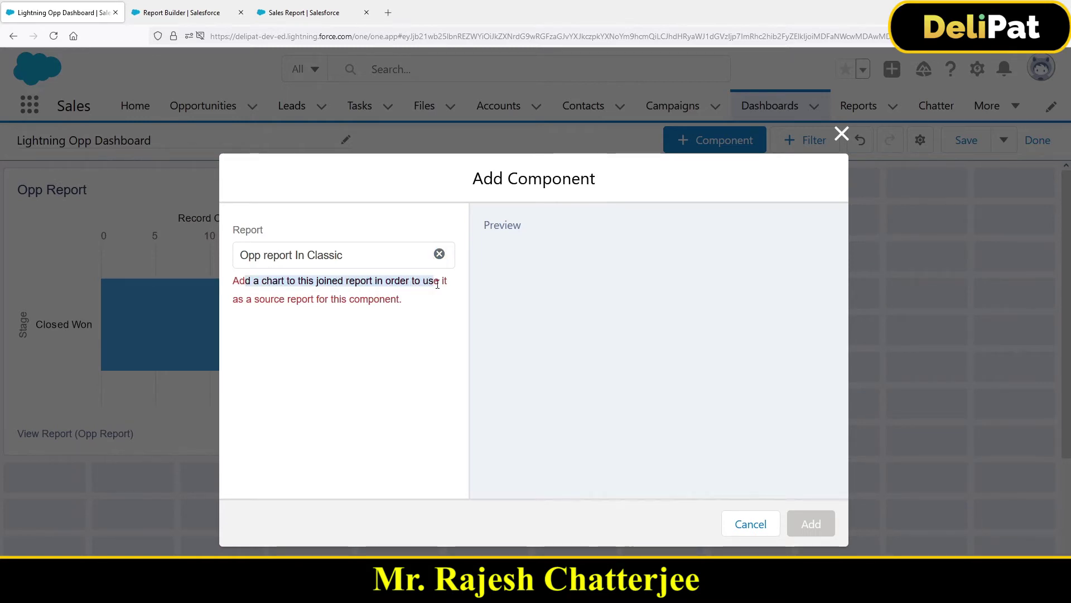
{"action": "left_click_drag", "start_coordinate": [244, 300], "coordinate": [401, 303]}
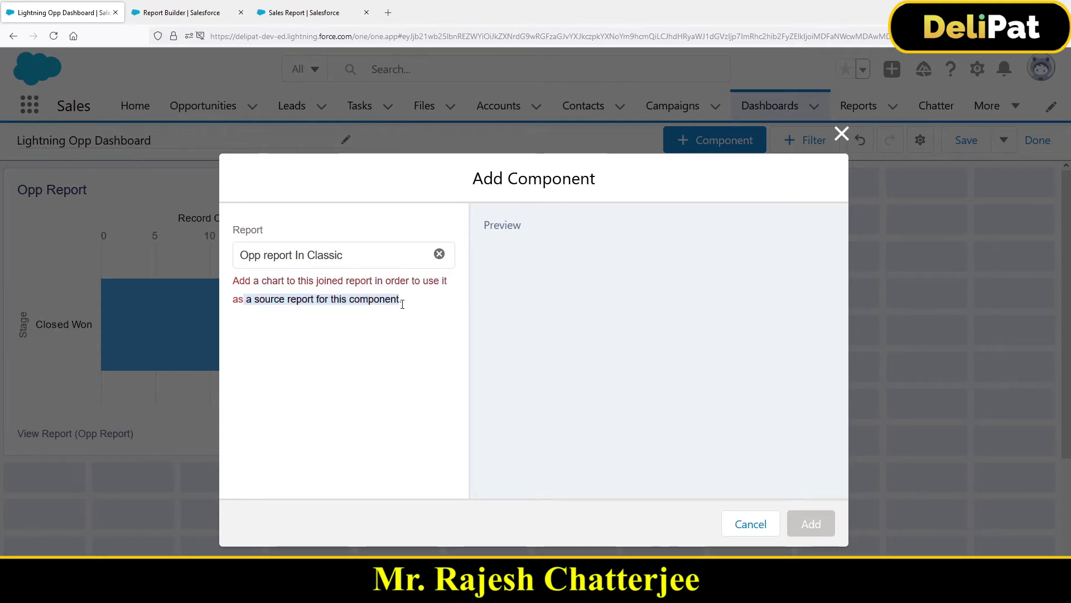
{"action": "left_click", "coordinate": [237, 283]}
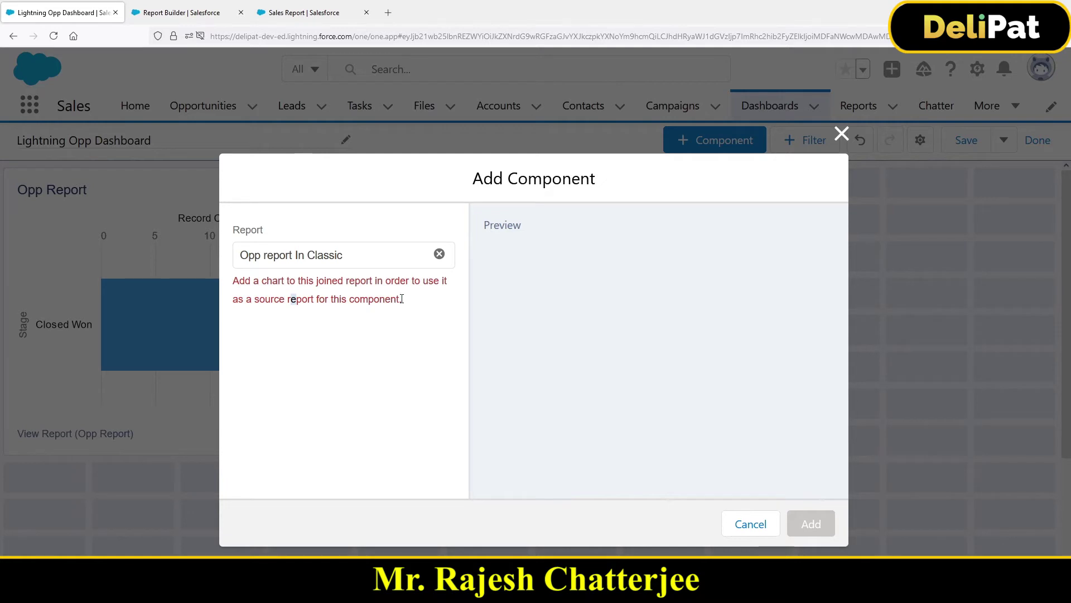
{"action": "left_click_drag", "start_coordinate": [402, 299], "coordinate": [238, 283]}
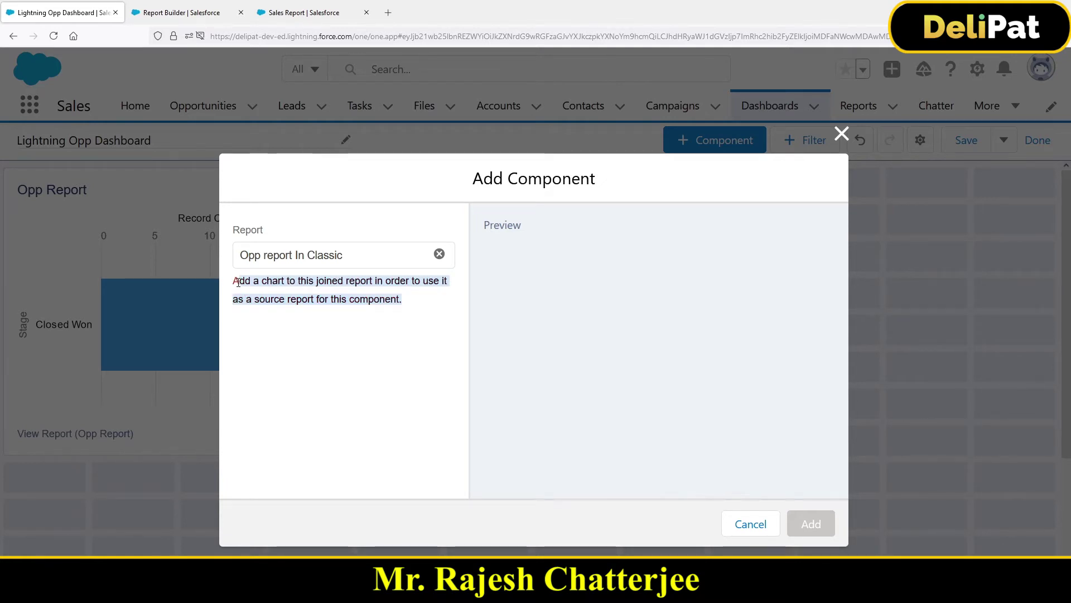
{"action": "left_click", "coordinate": [273, 299]}
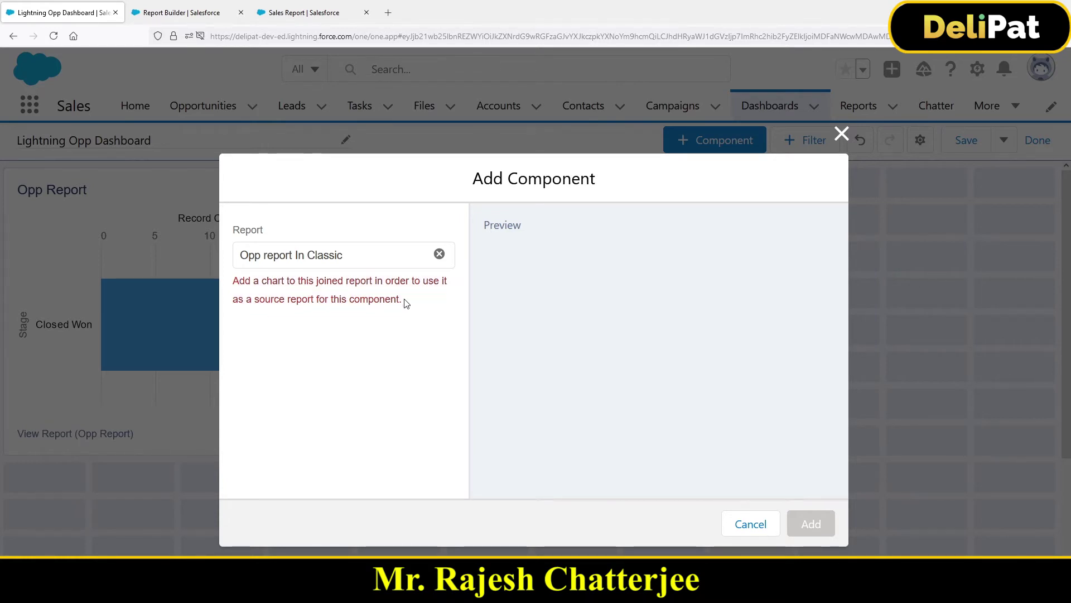
{"action": "double_click", "coordinate": [355, 301]}
{"action": "left_click", "coordinate": [239, 281], "text": "shift"}
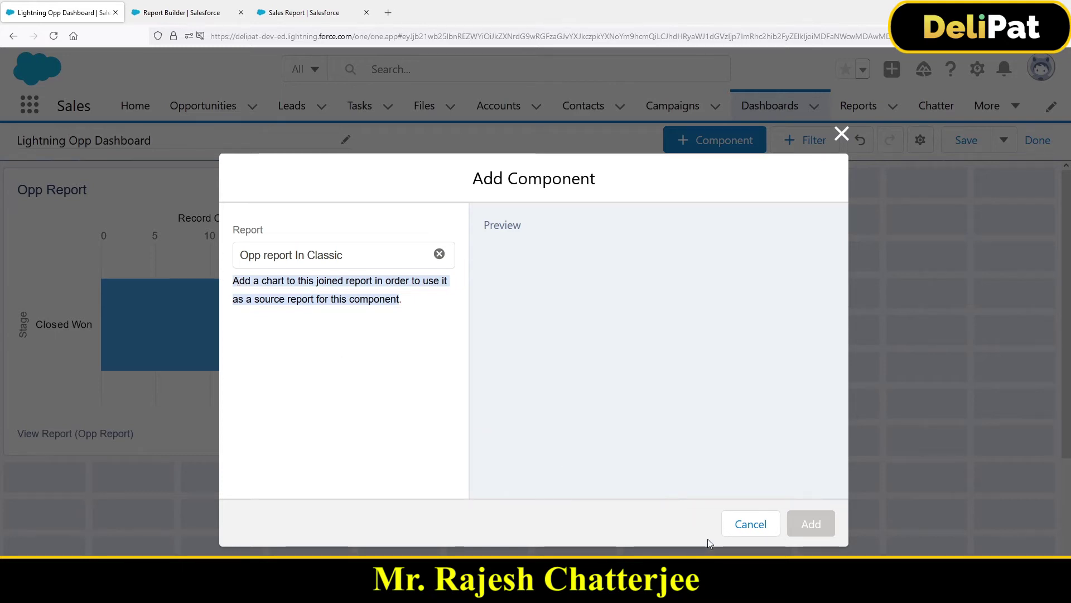
{"action": "left_click", "coordinate": [743, 526]}
{"action": "left_click", "coordinate": [714, 148]}
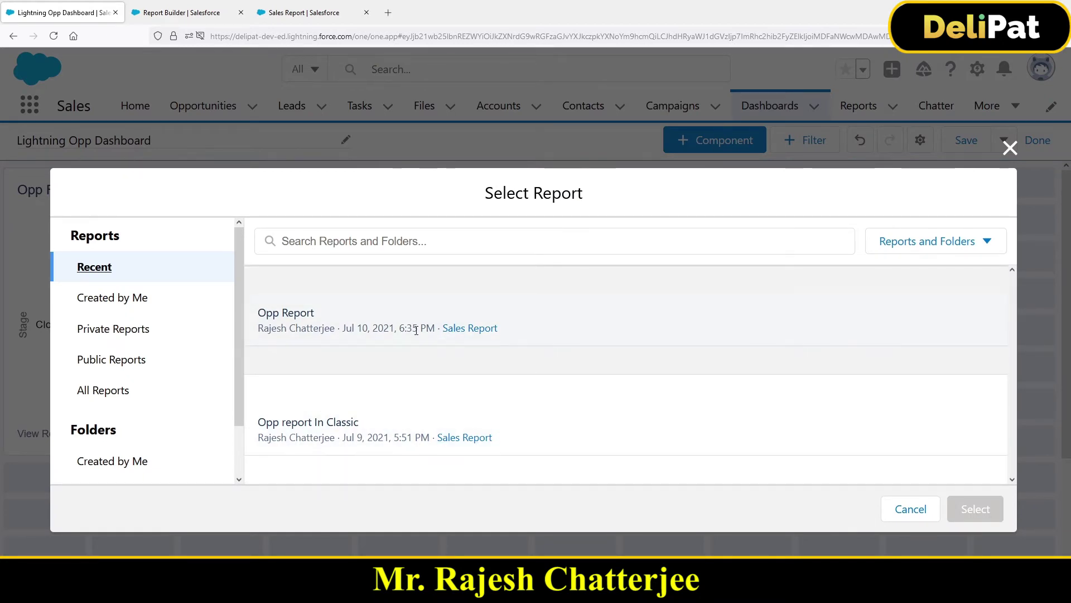
{"action": "left_click", "coordinate": [1010, 148]}
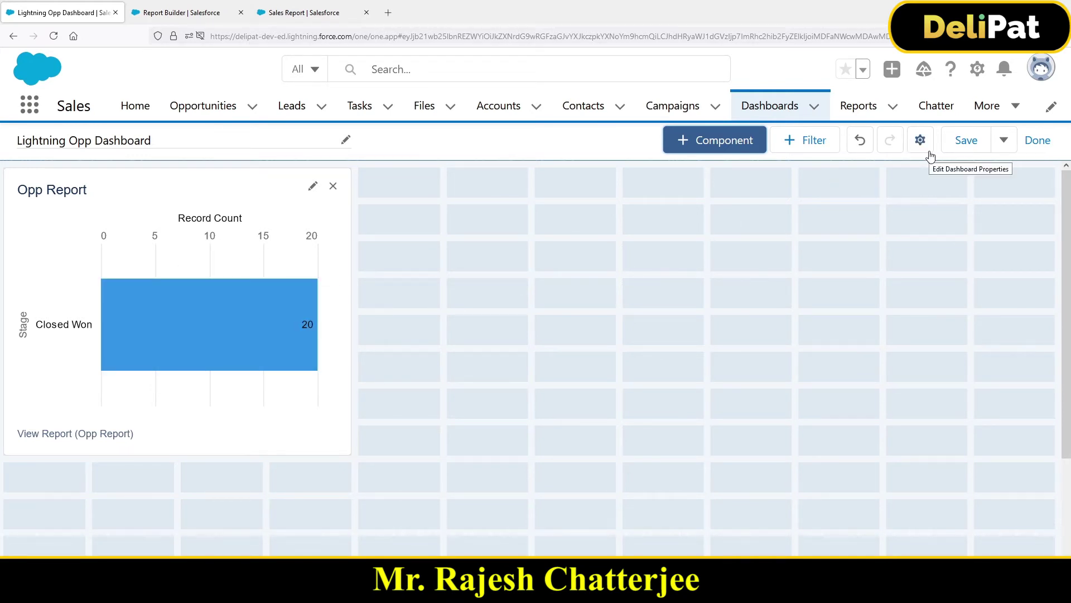
Save Lightning Opp Dashboard and check the additional save options.
{"action": "left_click", "coordinate": [967, 140]}
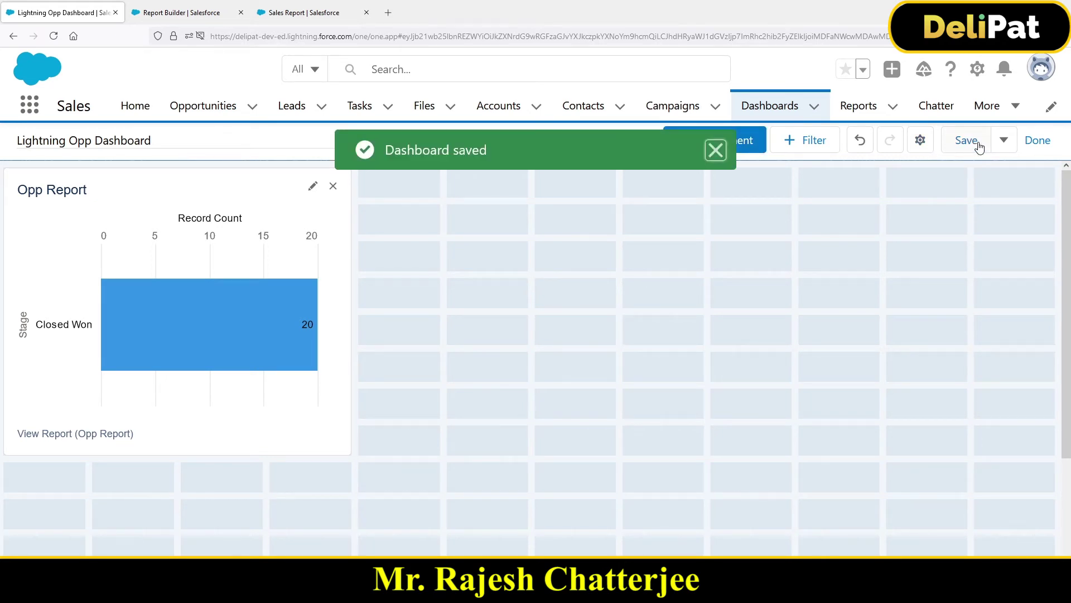
{"action": "left_click", "coordinate": [1000, 142]}
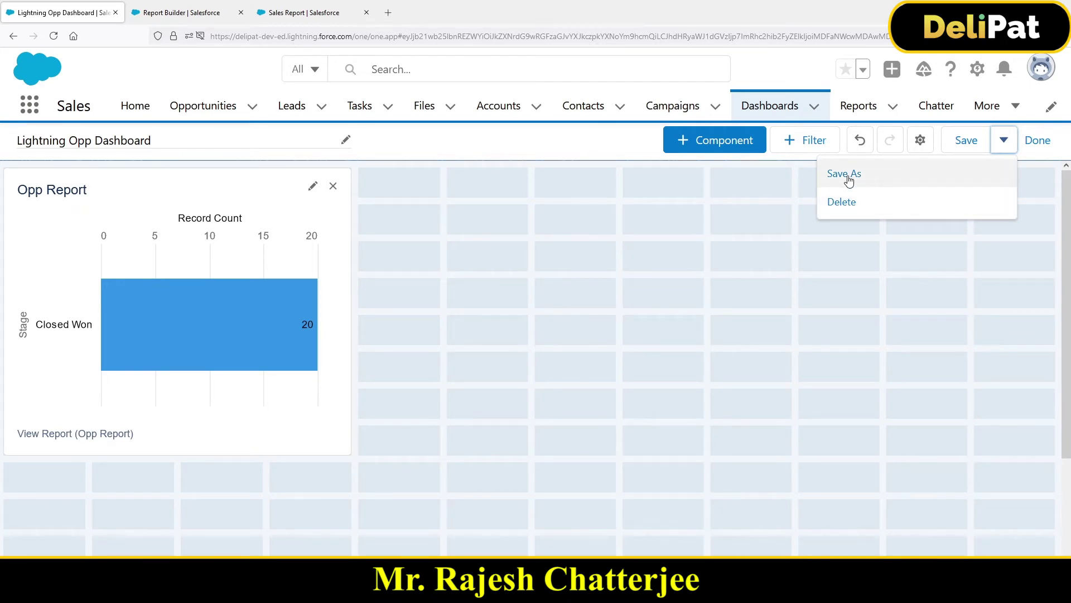
Open the dashboard's properties and examine the View Dashboard As options, especially Me.
{"action": "left_click", "coordinate": [920, 141]}
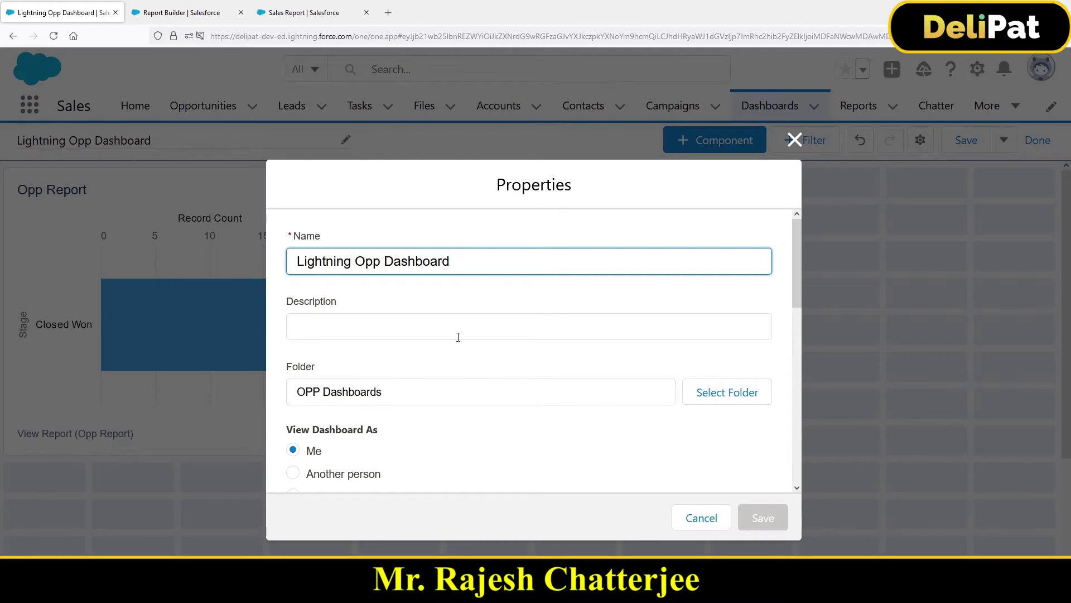
{"action": "scroll", "coordinate": [458, 337], "scroll_direction": "down", "scroll_amount": 4}
{"action": "scroll", "coordinate": [460, 347], "scroll_direction": "up", "scroll_amount": 1}
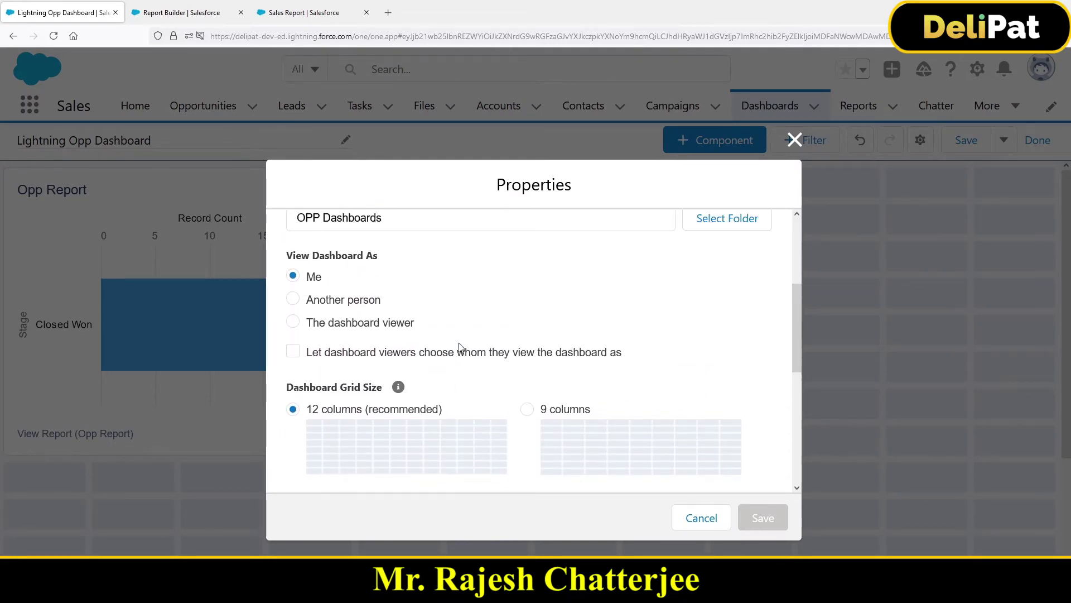
{"action": "mouse_move", "coordinate": [289, 262]}
{"action": "left_mouse_down"}
{"action": "mouse_move", "coordinate": [356, 273]}
{"action": "mouse_move", "coordinate": [357, 256]}
{"action": "mouse_move", "coordinate": [296, 254]}
{"action": "left_mouse_up"}
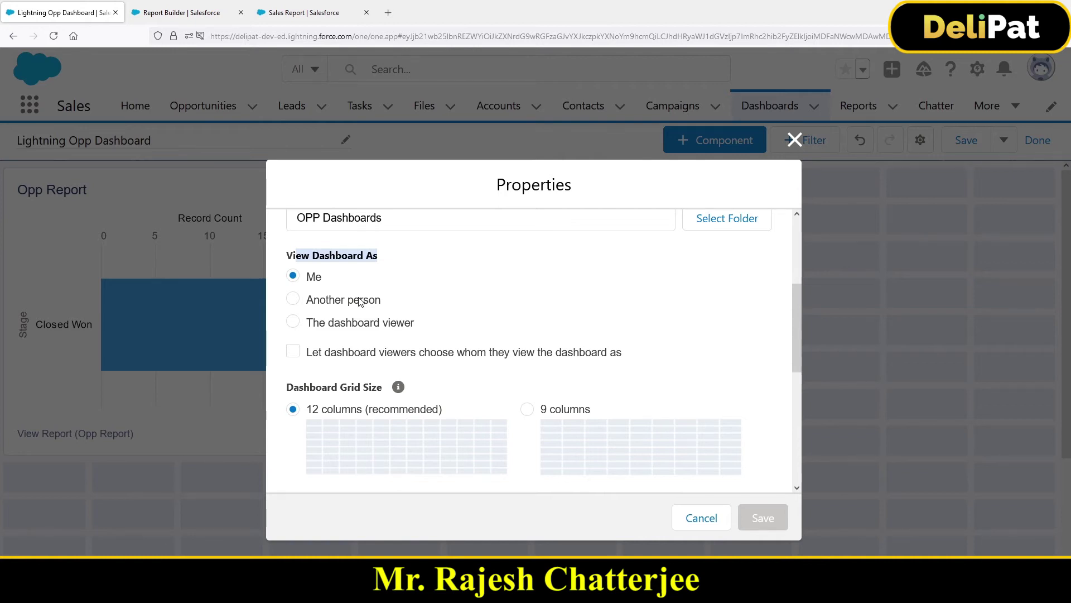
{"action": "left_click_drag", "start_coordinate": [323, 277], "coordinate": [309, 279]}
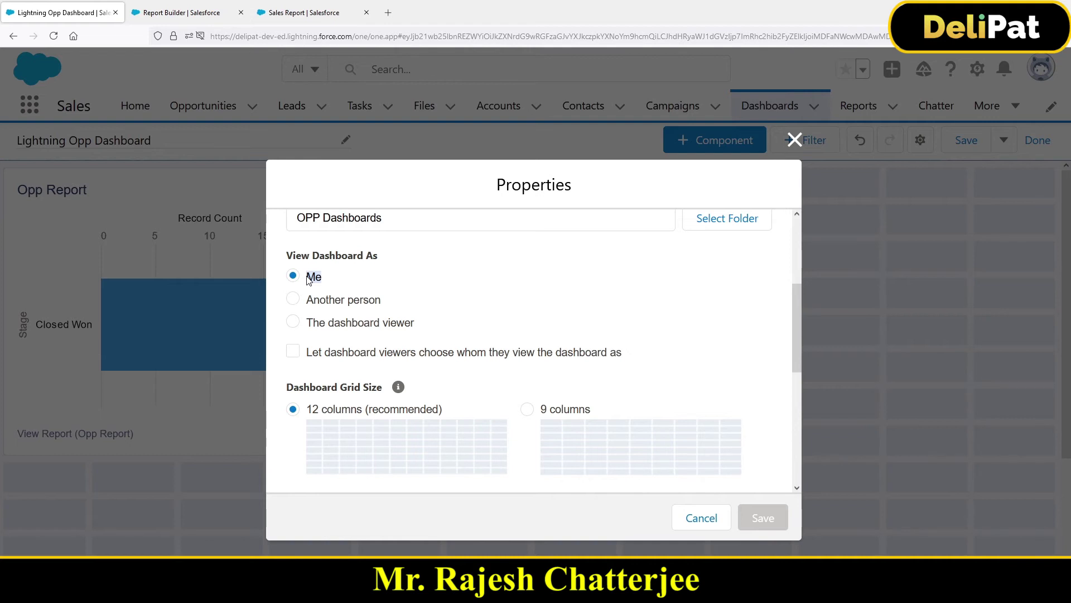
{"action": "left_click", "coordinate": [310, 279]}
{"action": "left_click_drag", "start_coordinate": [309, 279], "coordinate": [338, 277]}
{"action": "left_click", "coordinate": [311, 282]}
{"action": "left_click", "coordinate": [312, 281]}
Try setting View Dashboard As to Another person and review the person it uses.
{"action": "left_click", "coordinate": [294, 299]}
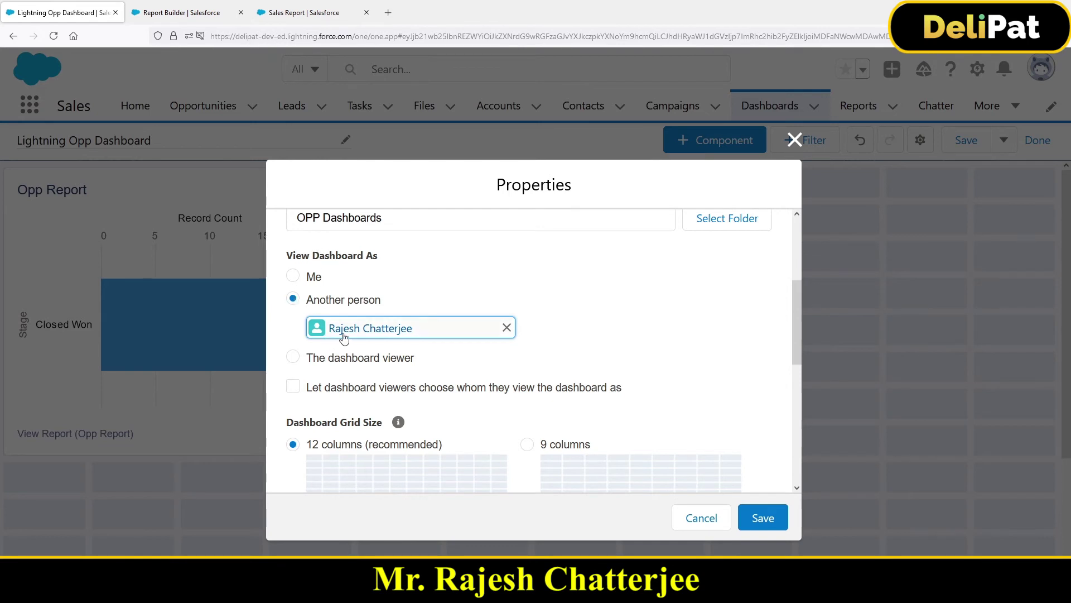
{"action": "scroll", "coordinate": [344, 337], "scroll_direction": "up", "scroll_amount": 2}
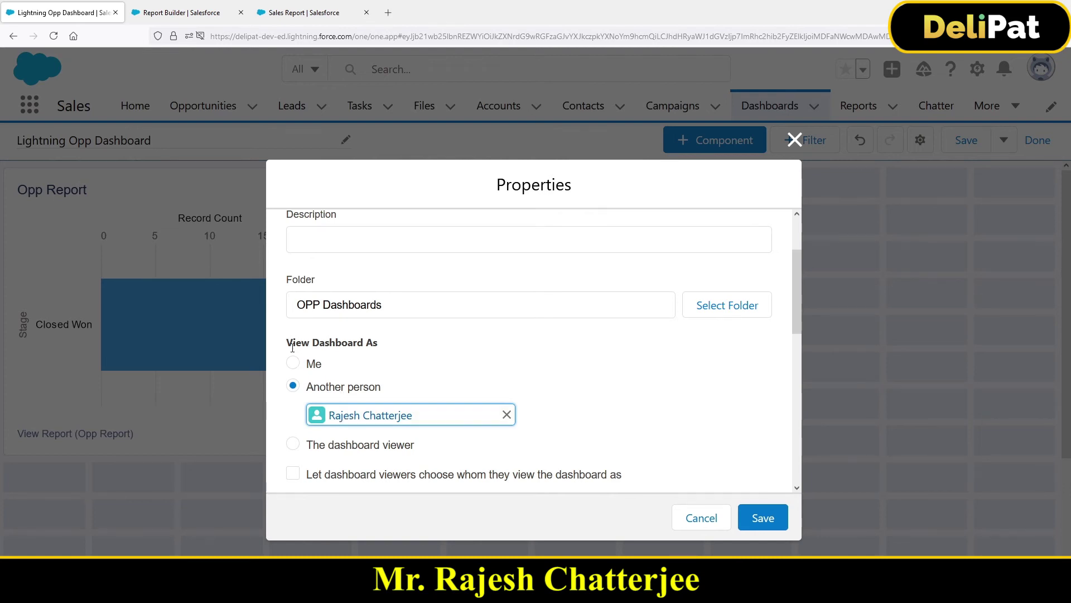
{"action": "left_click_drag", "start_coordinate": [378, 342], "coordinate": [347, 342]}
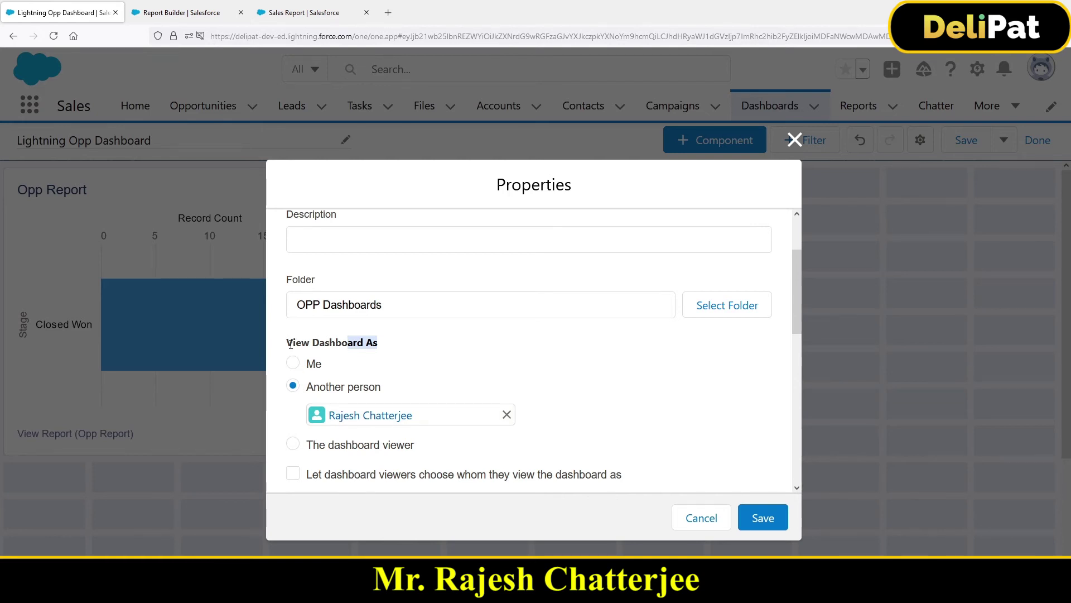
{"action": "left_click_drag", "start_coordinate": [291, 347], "coordinate": [373, 354]}
Set View Dashboard As to The dashboard viewer and review the option letting viewers choose whom they view it as.
{"action": "left_click", "coordinate": [292, 445]}
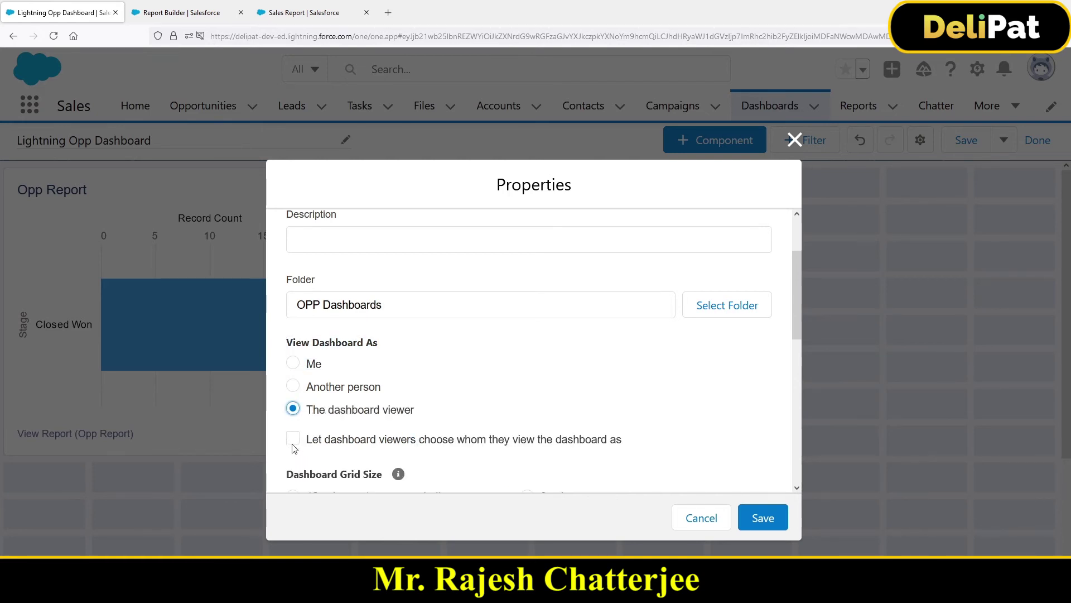
{"action": "scroll", "coordinate": [413, 455], "scroll_direction": "down", "scroll_amount": 2}
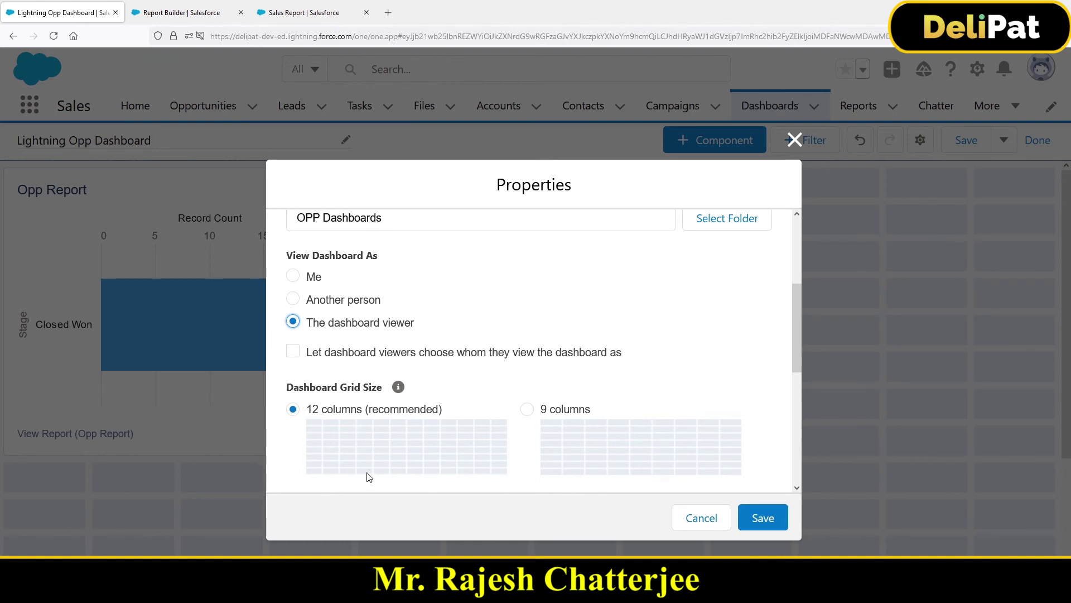
{"action": "left_click_drag", "start_coordinate": [314, 328], "coordinate": [417, 337]}
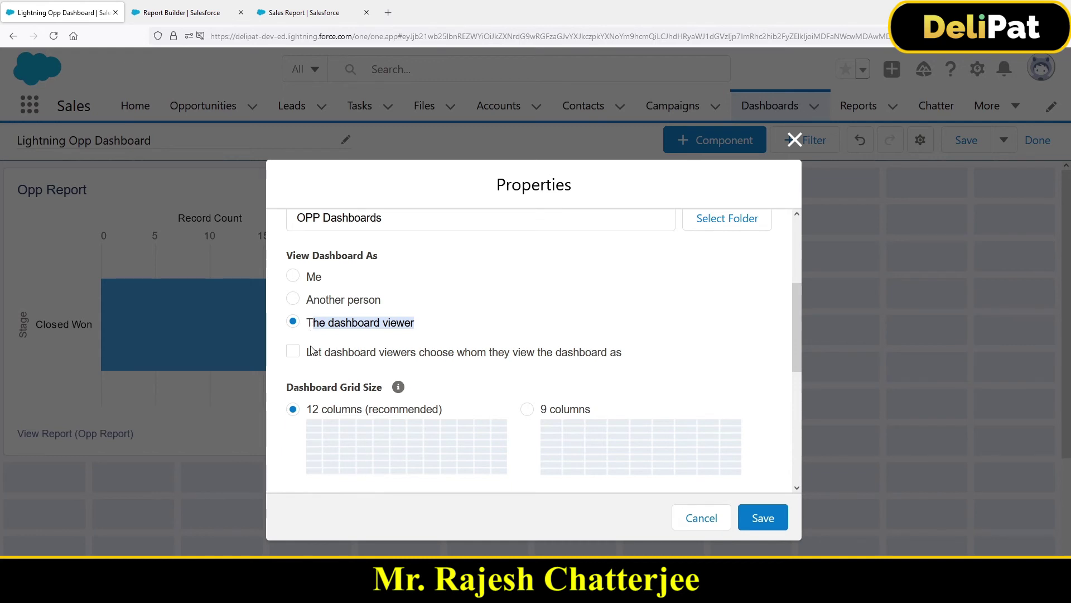
{"action": "left_click_drag", "start_coordinate": [308, 350], "coordinate": [623, 356]}
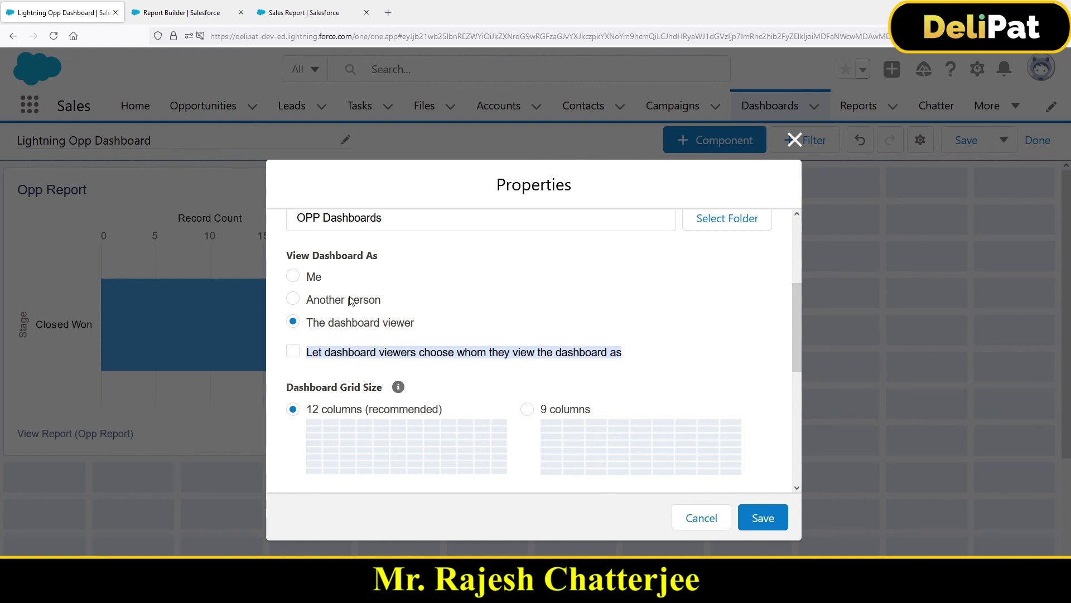
Review the dashboard grid size and set the dashboard theme to Dark.
{"action": "scroll", "coordinate": [472, 413], "scroll_direction": "down", "scroll_amount": 3}
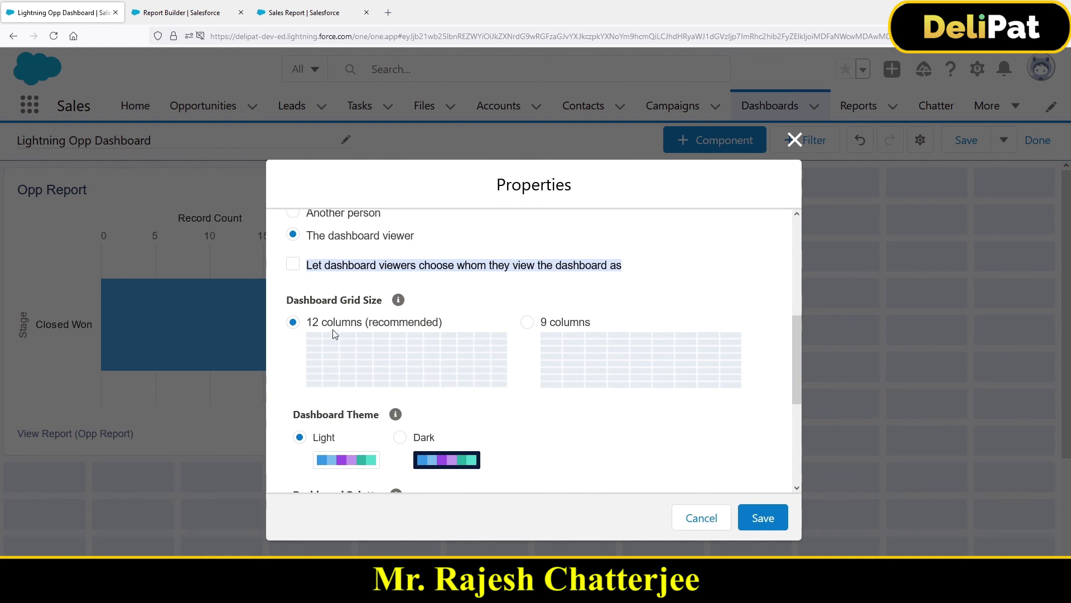
{"action": "left_click_drag", "start_coordinate": [308, 325], "coordinate": [363, 325]}
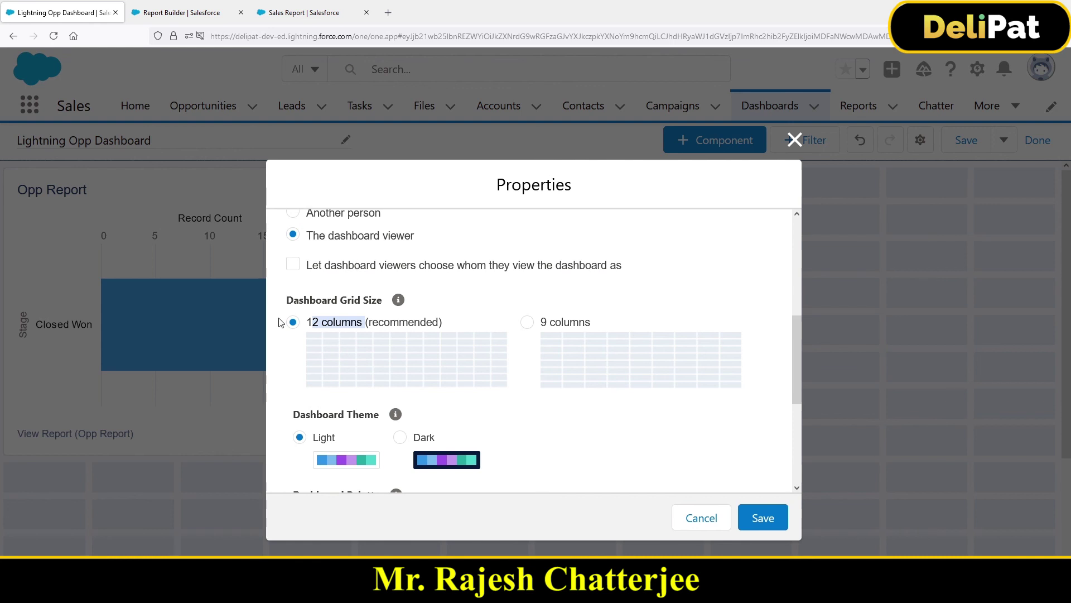
{"action": "left_click_drag", "start_coordinate": [300, 418], "coordinate": [407, 355]}
{"action": "scroll", "coordinate": [390, 391], "scroll_direction": "down", "scroll_amount": 3}
{"action": "left_click", "coordinate": [401, 351]}
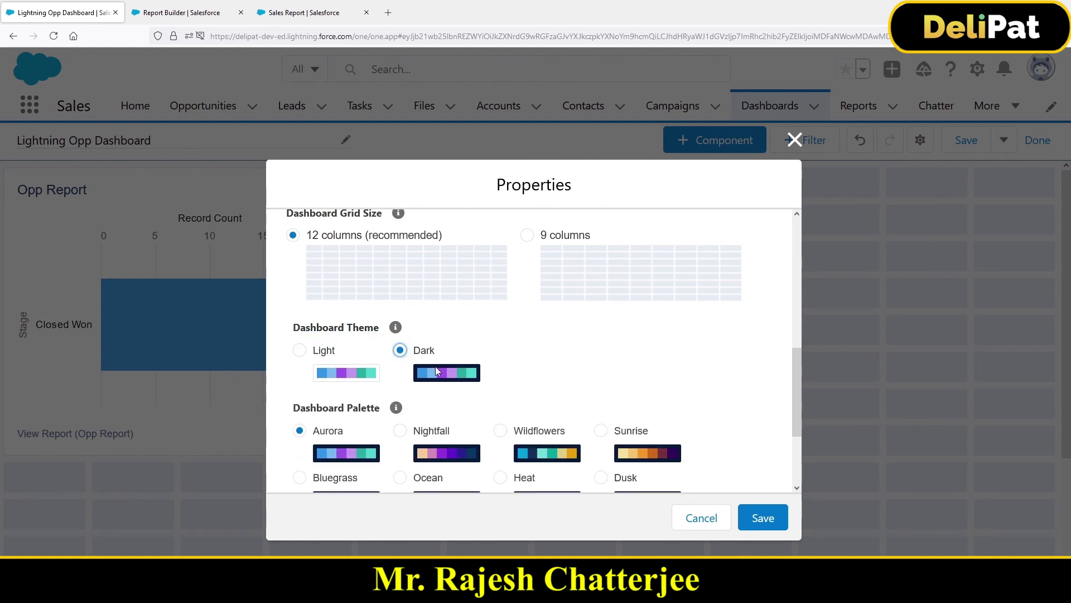
Review the Dashboard Palette choices and save the dashboard properties with the Dark theme and Aurora palette.
{"action": "scroll", "coordinate": [413, 385], "scroll_direction": "down", "scroll_amount": 3}
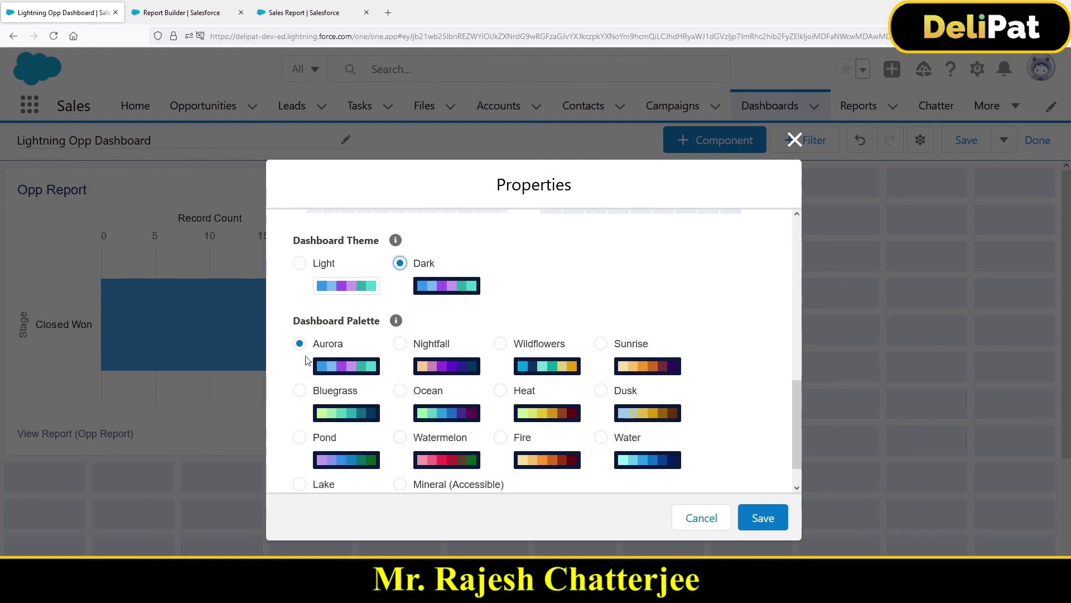
{"action": "left_click_drag", "start_coordinate": [300, 321], "coordinate": [526, 381]}
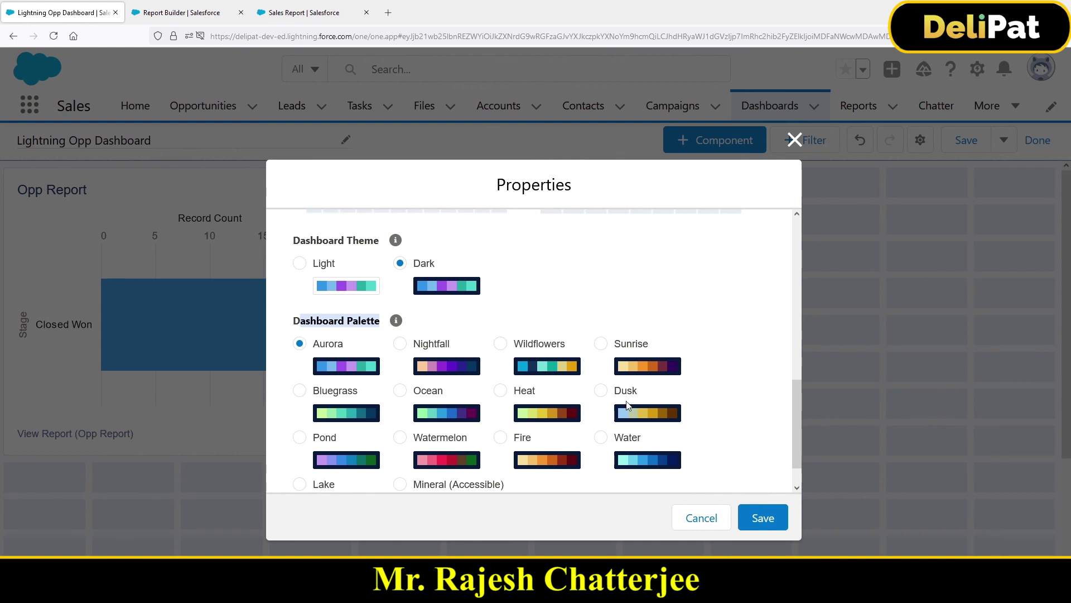
{"action": "scroll", "coordinate": [630, 407], "scroll_direction": "down", "scroll_amount": 1}
{"action": "scroll", "coordinate": [622, 416], "scroll_direction": "up", "scroll_amount": 5}
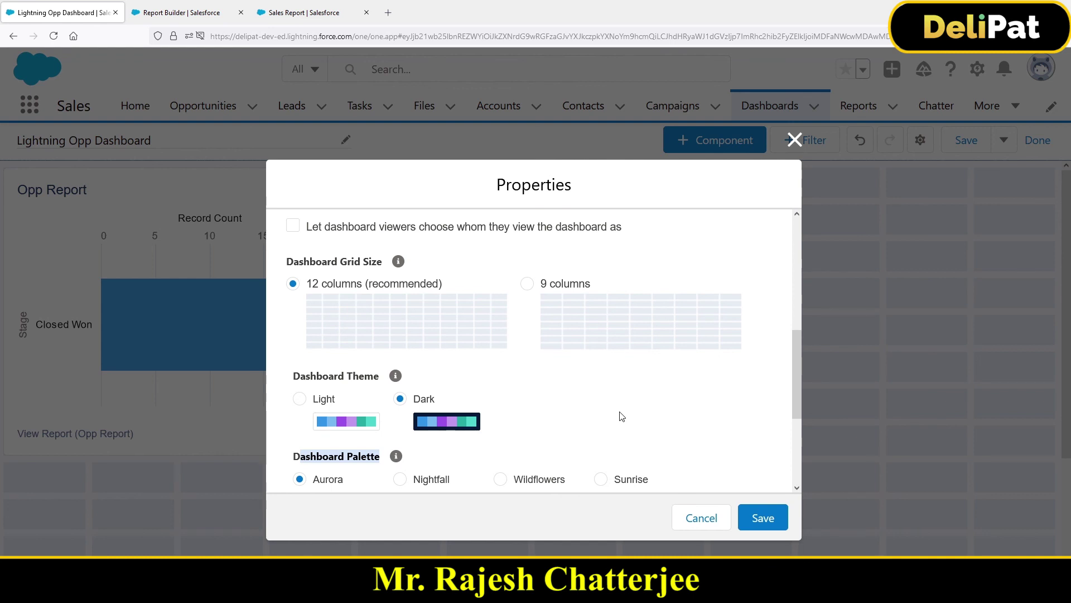
{"action": "scroll", "coordinate": [621, 415], "scroll_direction": "up", "scroll_amount": 5}
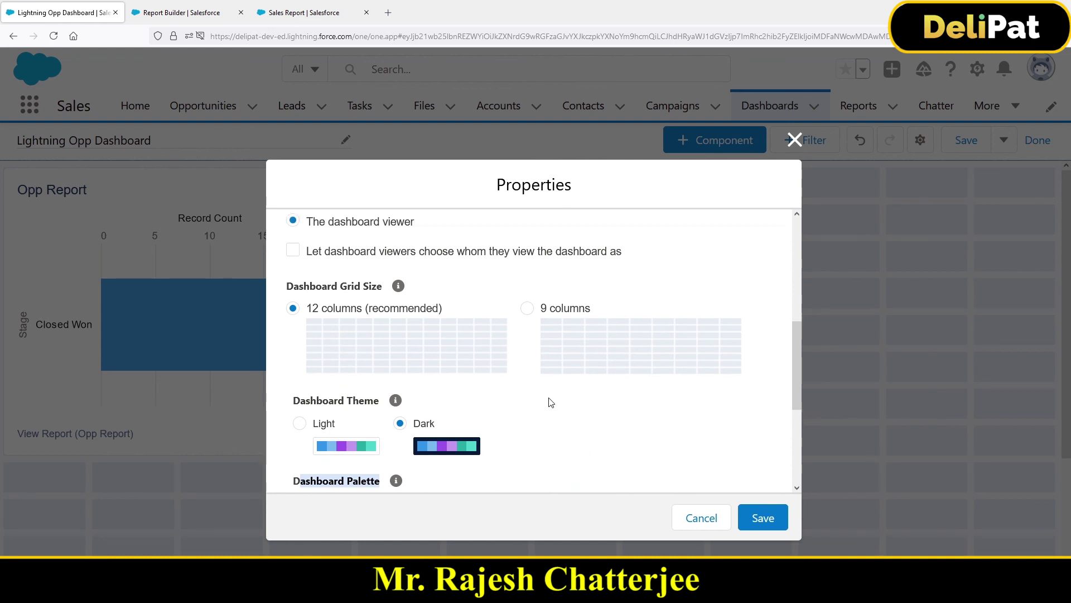
{"action": "left_click", "coordinate": [764, 519]}
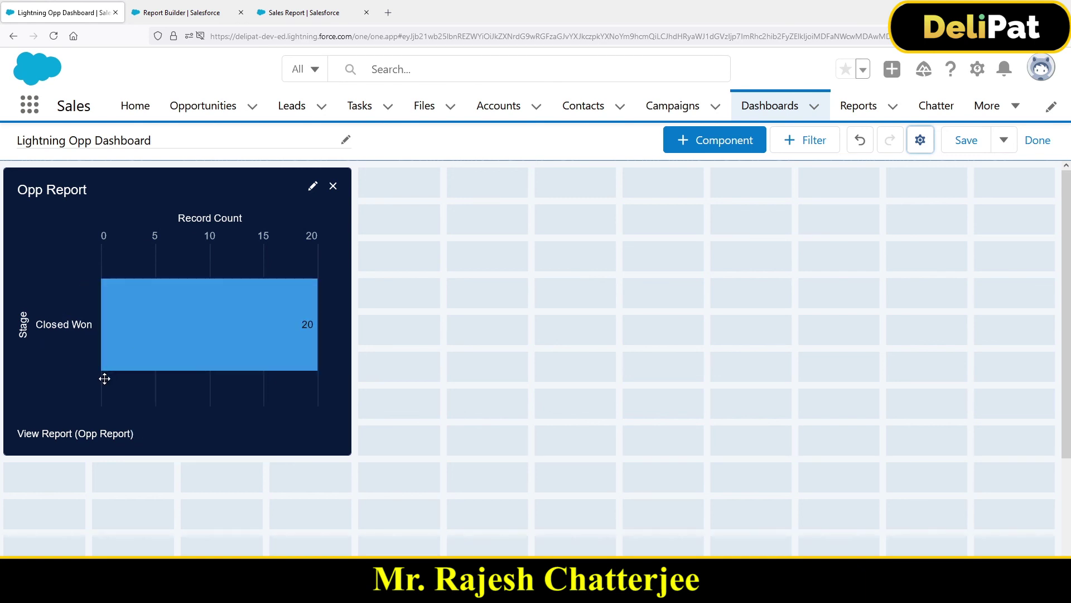
Save the dashboard, finish editing, and reopen Lightning Opp Dashboard from the recent dashboards.
{"action": "left_click", "coordinate": [959, 150]}
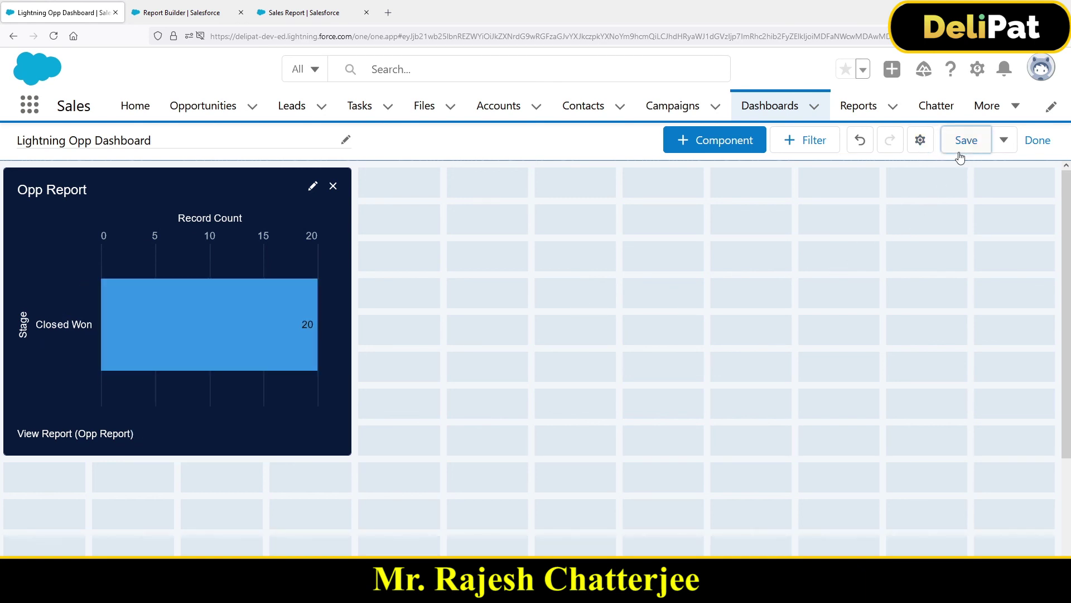
{"action": "left_click", "coordinate": [1029, 143]}
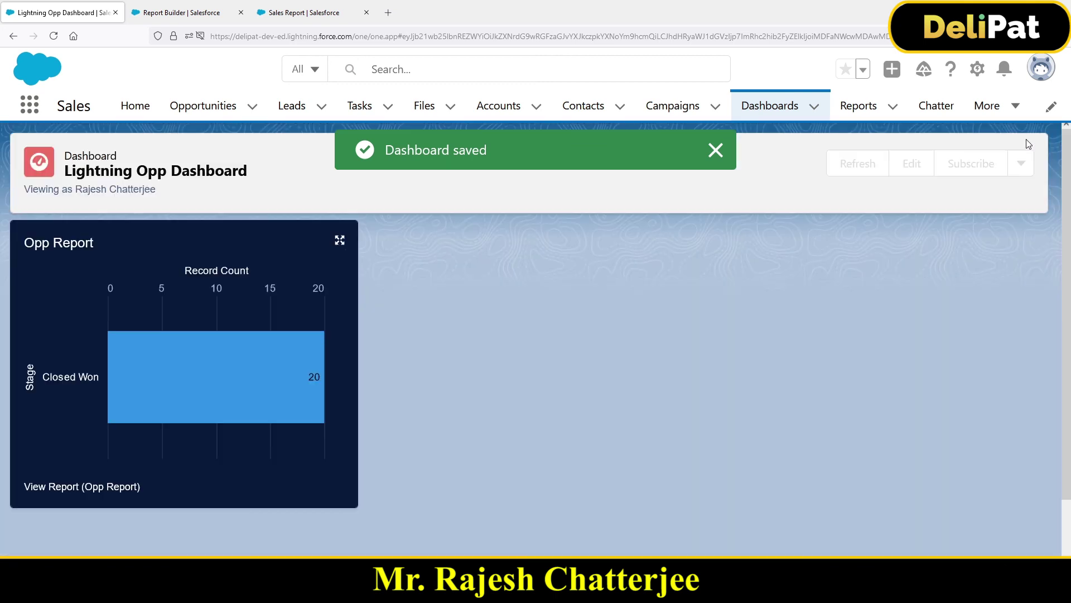
{"action": "left_click", "coordinate": [770, 112]}
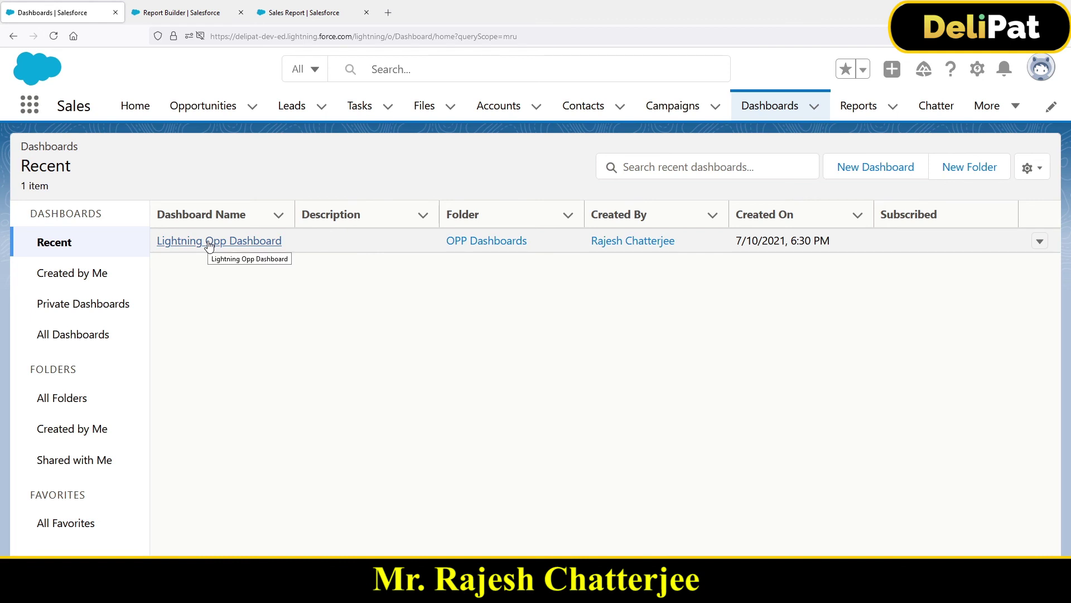
{"action": "left_click", "coordinate": [209, 242]}
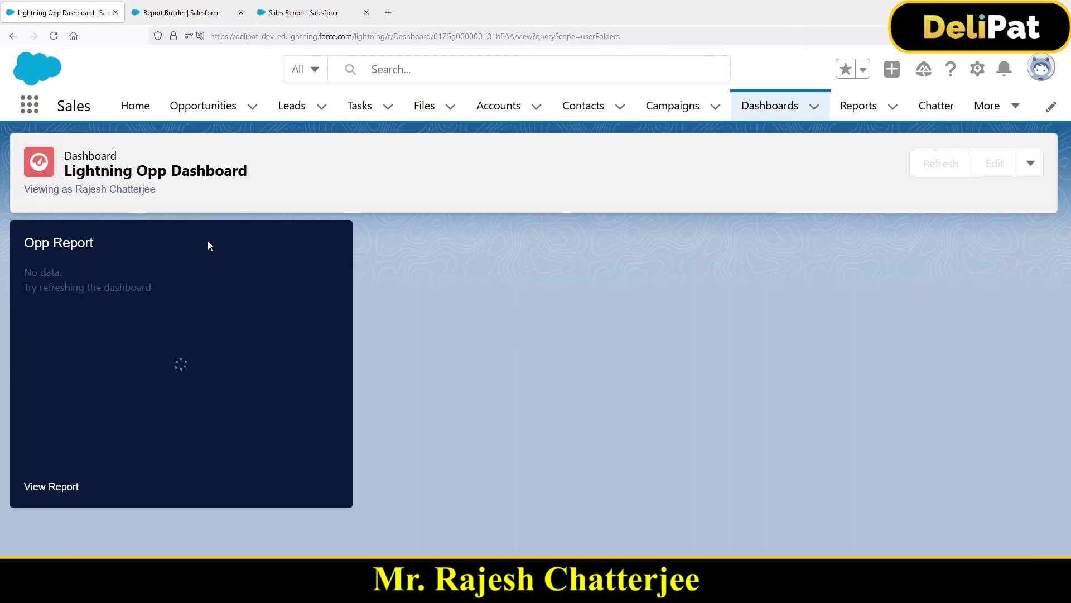
Expand the Opp Report chart and review its image download options, then return to the dashboard without downloading.
{"action": "left_click", "coordinate": [337, 240]}
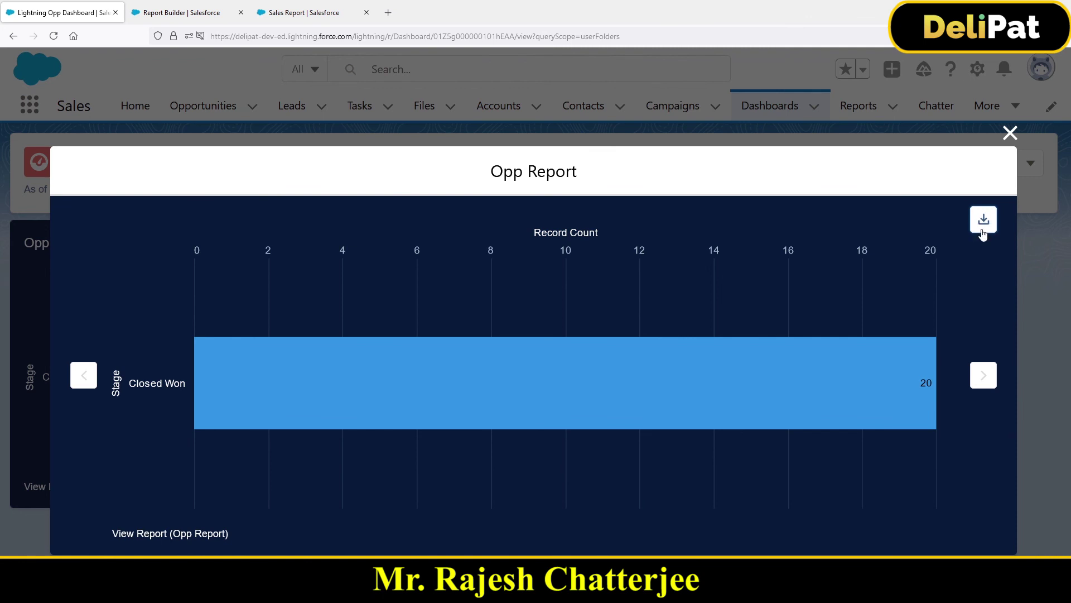
{"action": "left_click", "coordinate": [984, 220]}
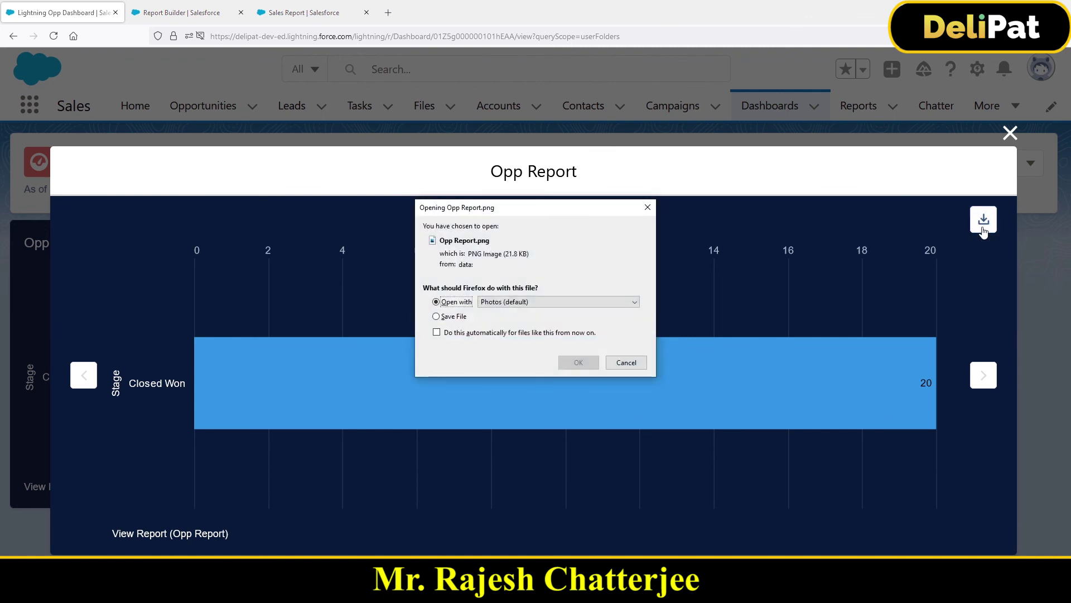
{"action": "left_click", "coordinate": [626, 363]}
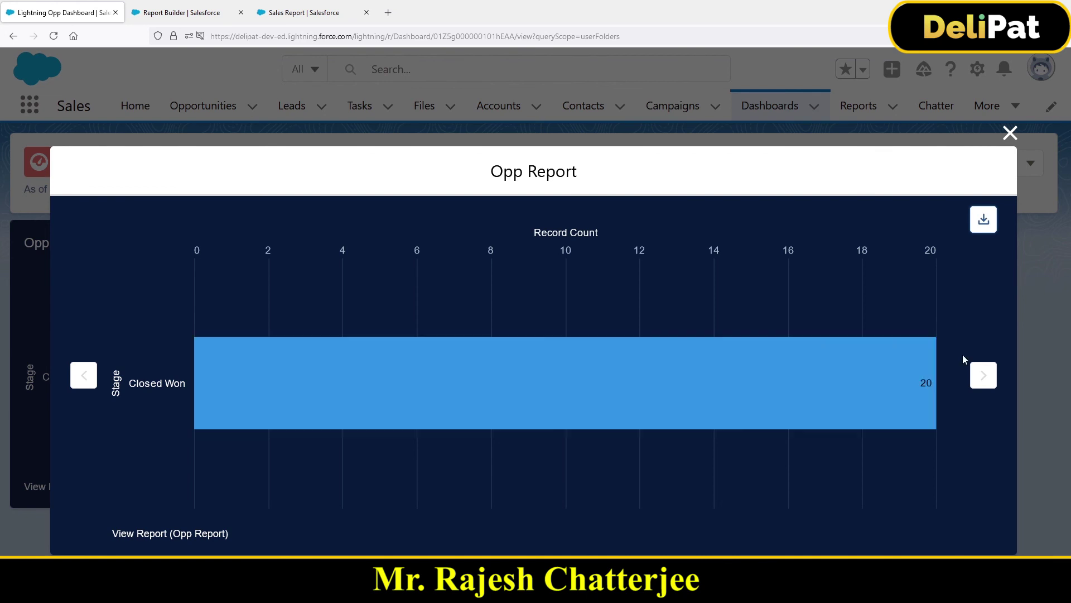
{"action": "left_click", "coordinate": [1010, 133]}
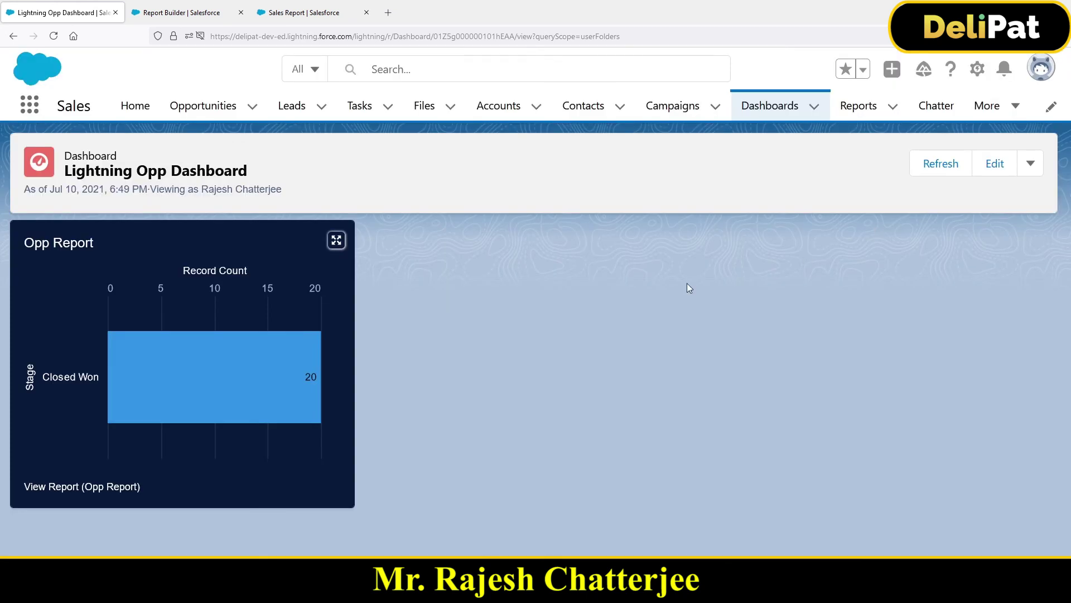
Review the additional actions available for Lightning Opp Dashboard and try to refresh its data.
{"action": "left_click", "coordinate": [1032, 165]}
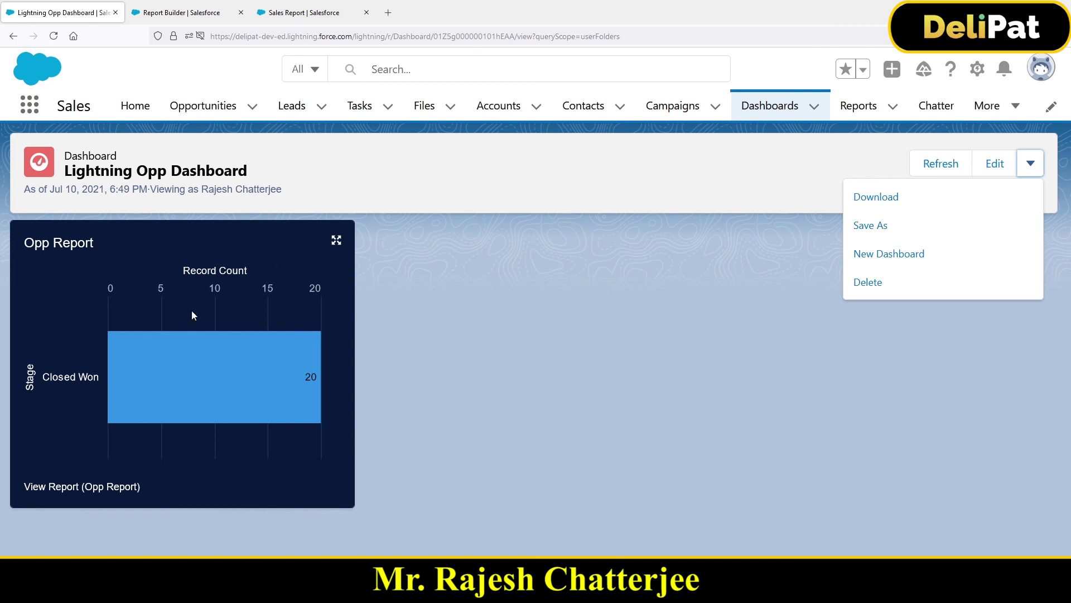
{"action": "left_click", "coordinate": [505, 304]}
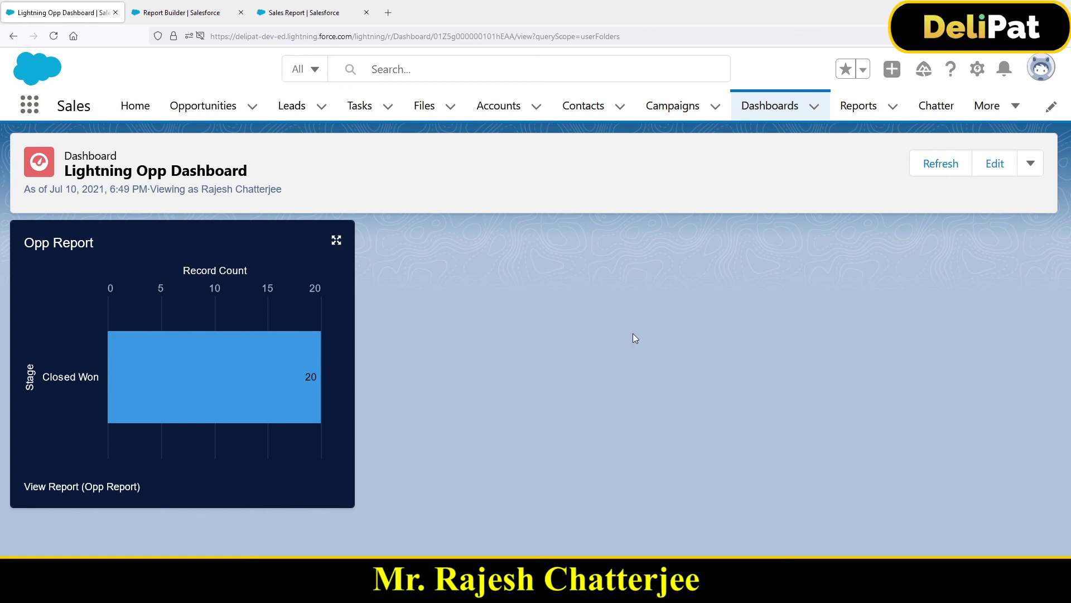
{"action": "left_click", "coordinate": [936, 175]}
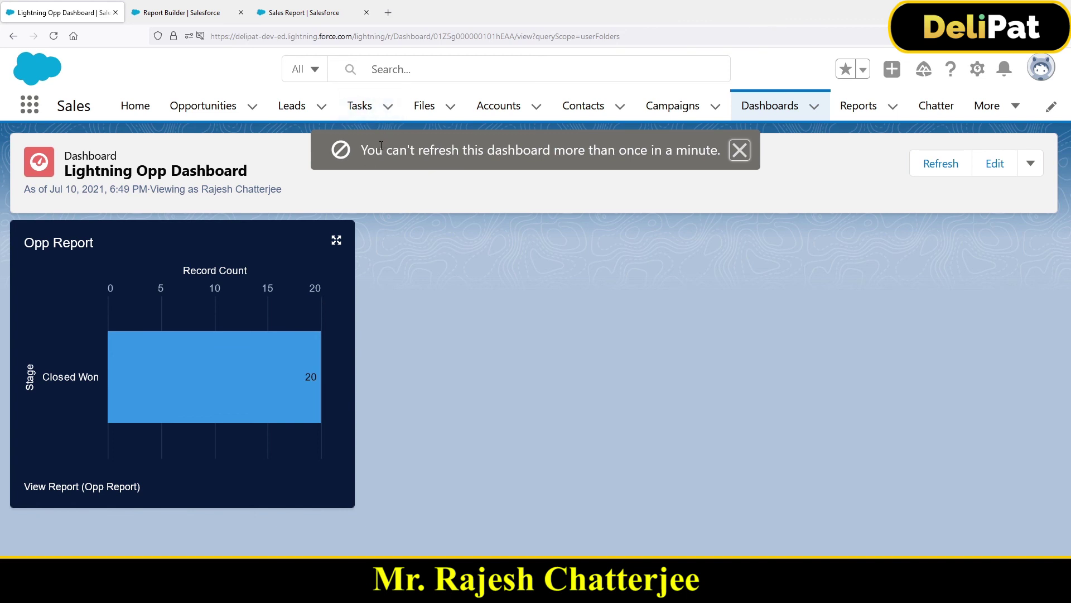
{"action": "left_click_drag", "start_coordinate": [383, 151], "coordinate": [664, 161]}
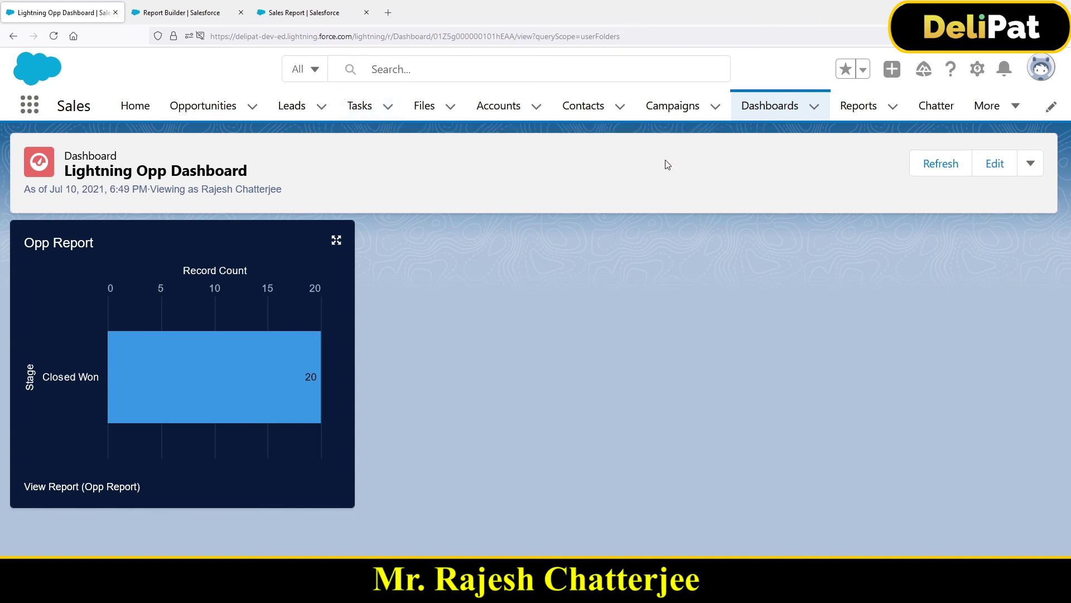